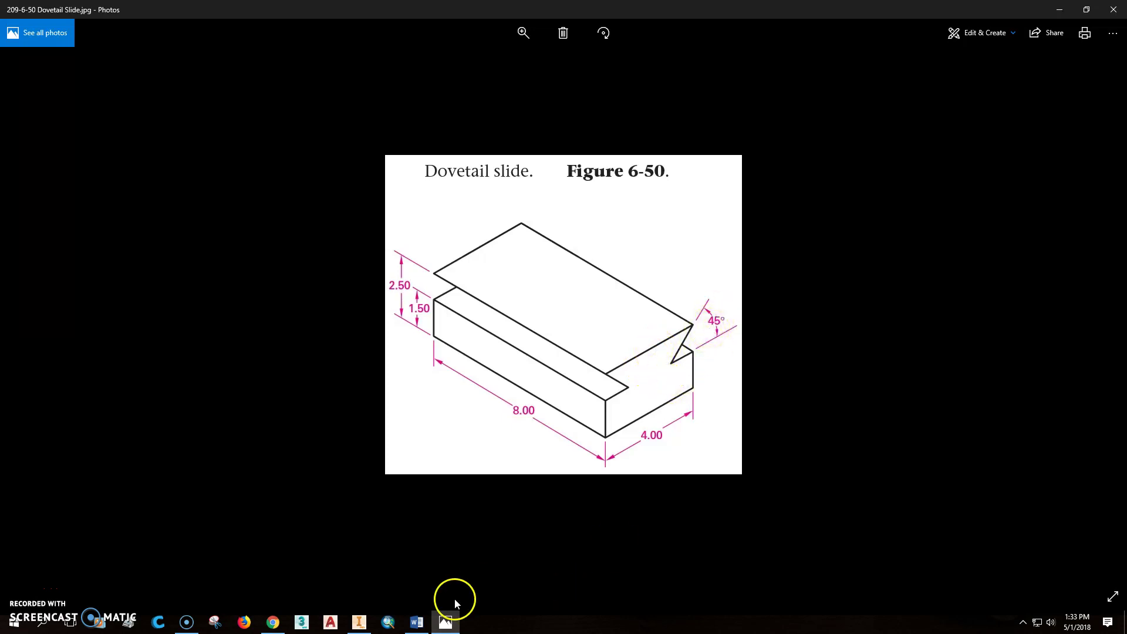
# Create a new Standard (in).ipt part and start a 2D sketch on the XY plane.
pyautogui.click(359, 622)
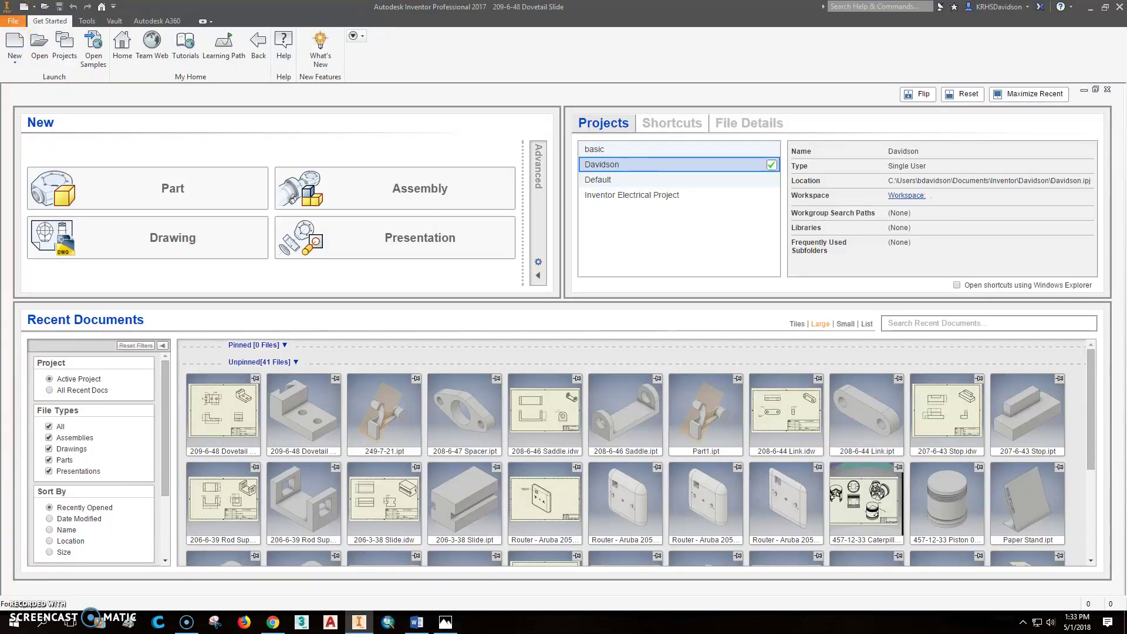
pyautogui.click(15, 41)
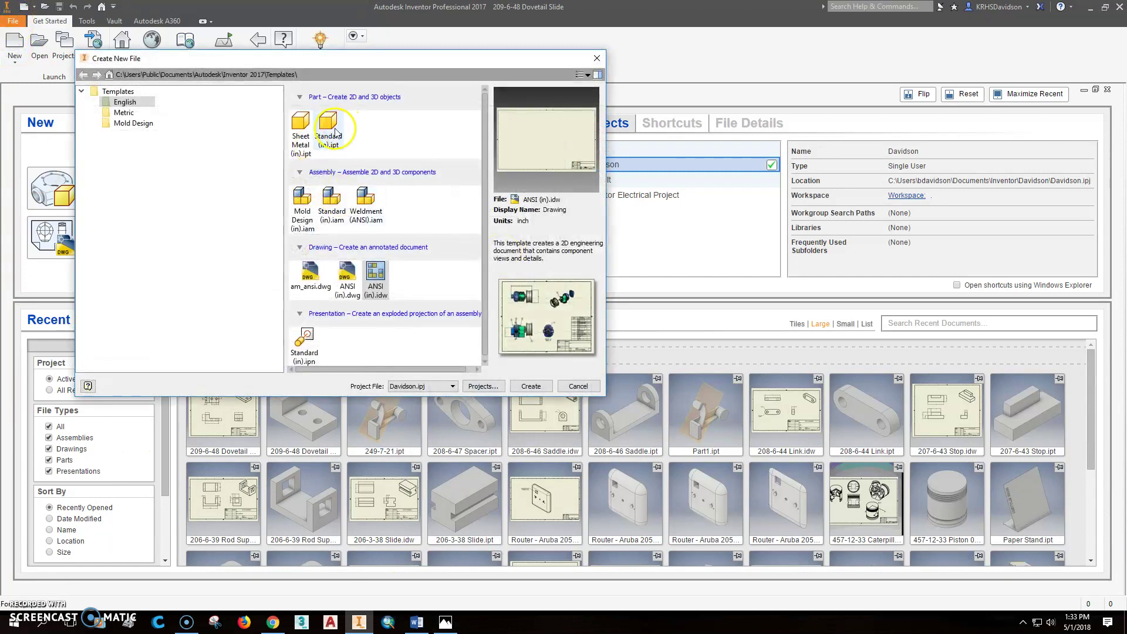
pyautogui.click(531, 385)
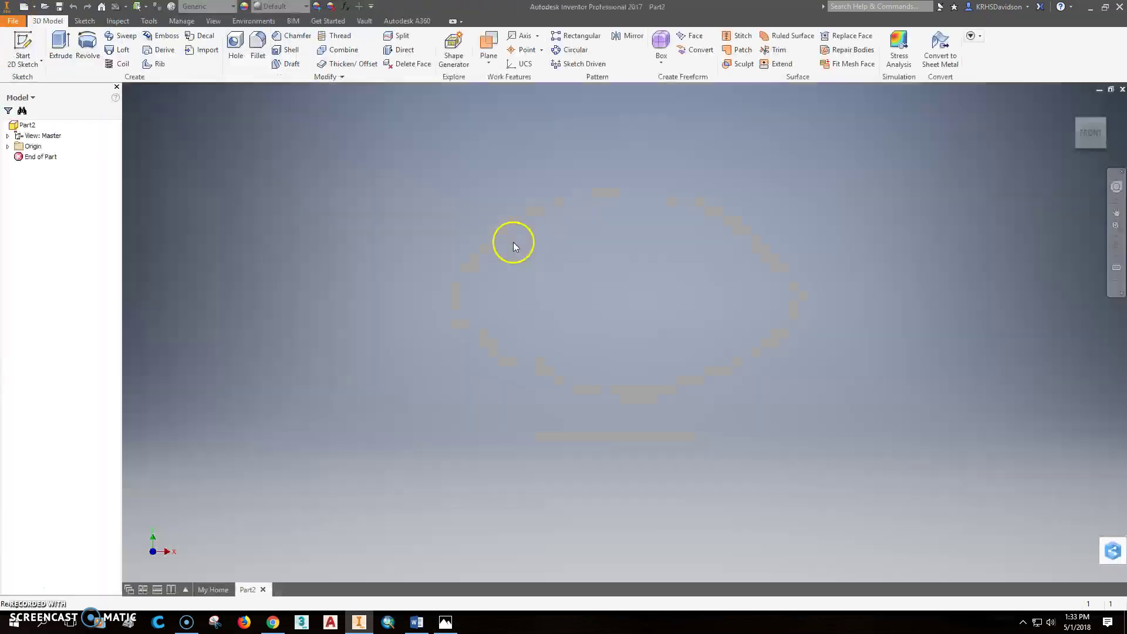
pyautogui.click(23, 50)
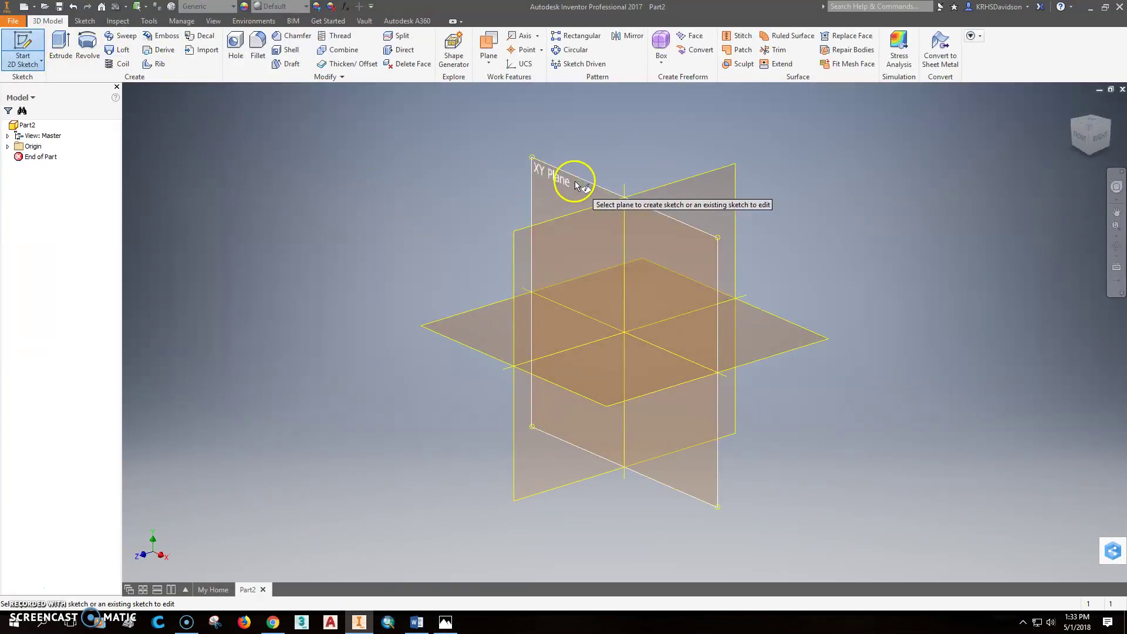
pyautogui.click(578, 183)
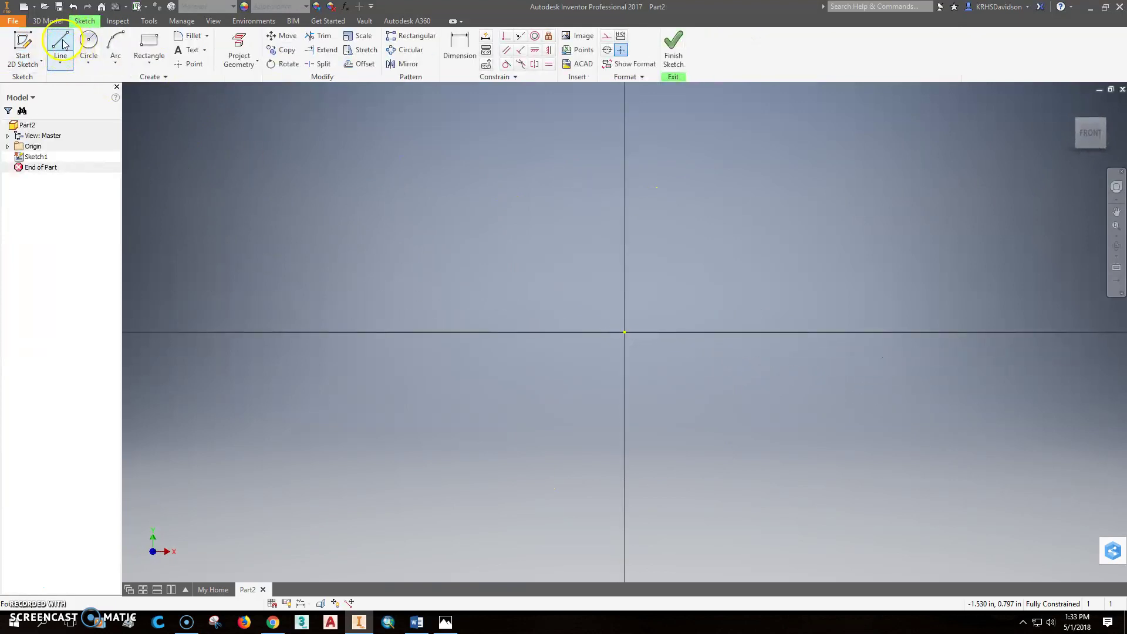
# Draw the closed dovetail outline with lines: base, side edges, ledges, slopes and top.
pyautogui.click(61, 45)
pyautogui.click(384, 208)
pyautogui.click(384, 313)
pyautogui.click(554, 313)
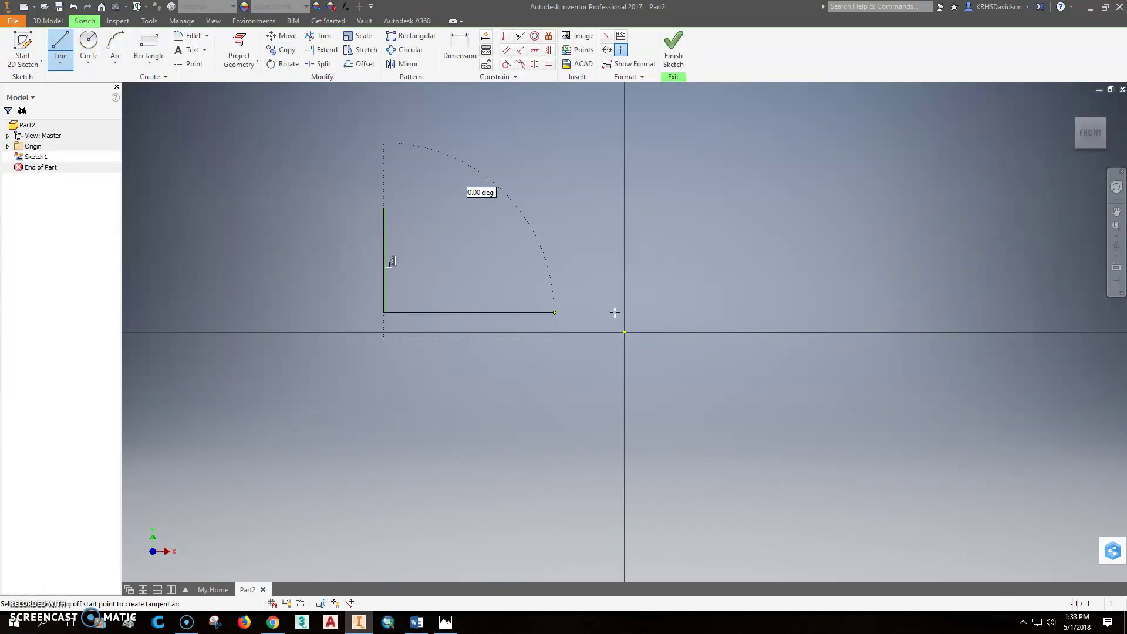
pyautogui.click(896, 312)
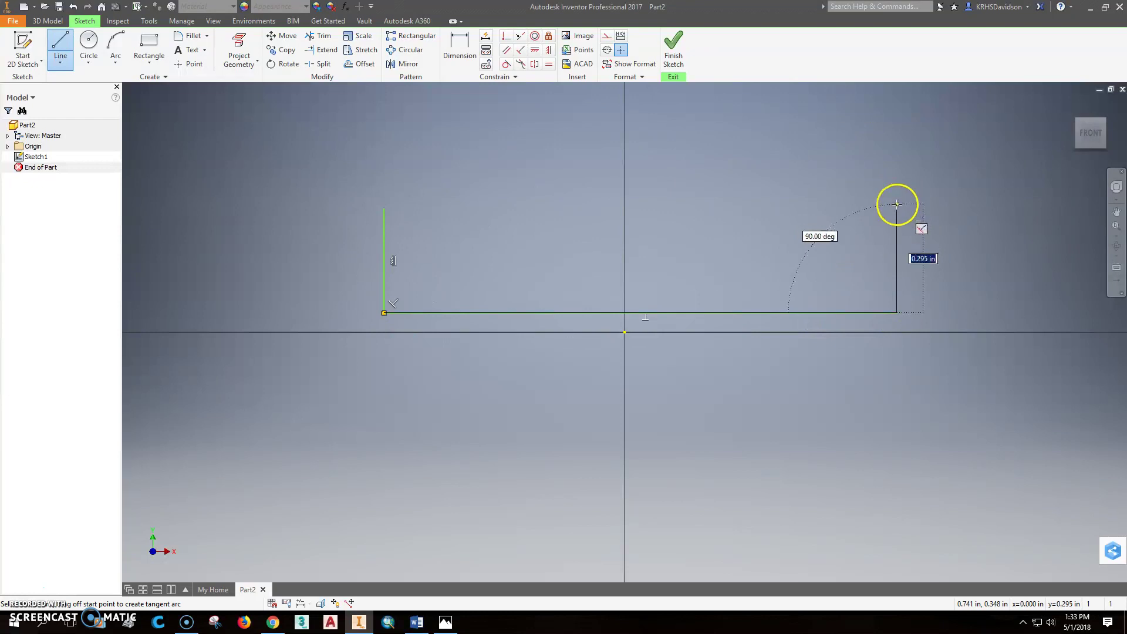
pyautogui.click(897, 209)
pyautogui.click(761, 209)
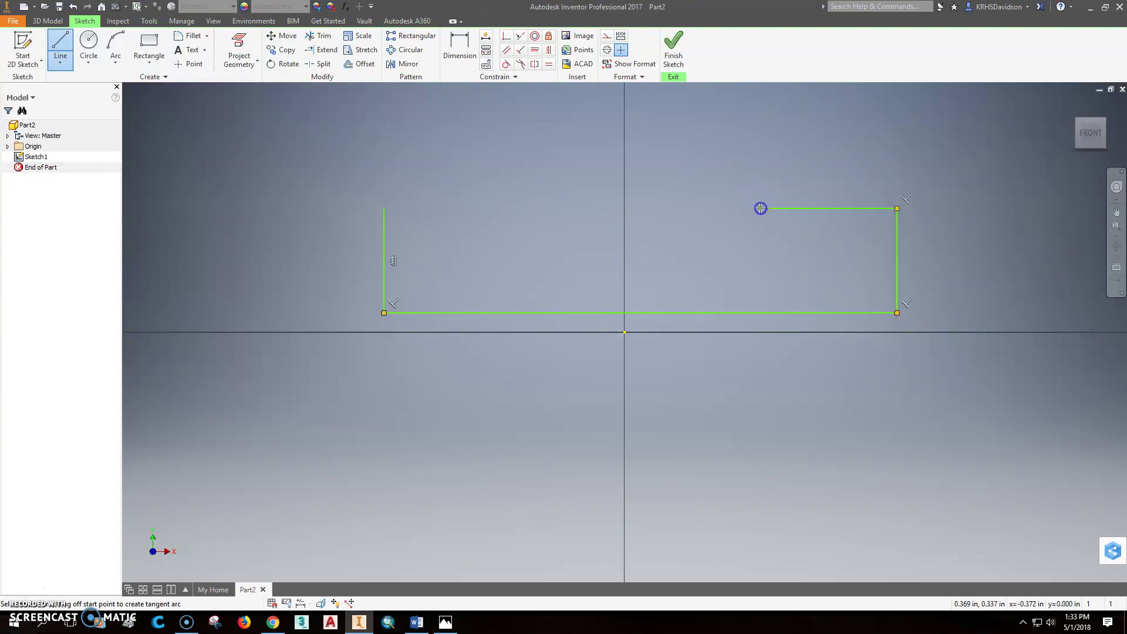
pyautogui.click(897, 102)
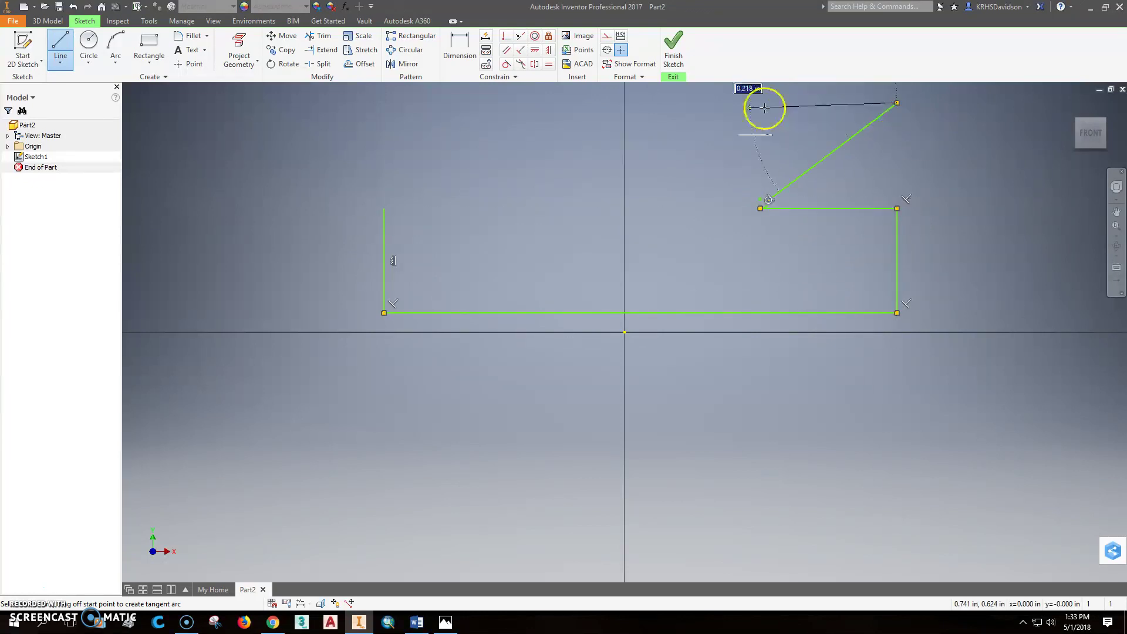
pyautogui.click(384, 99)
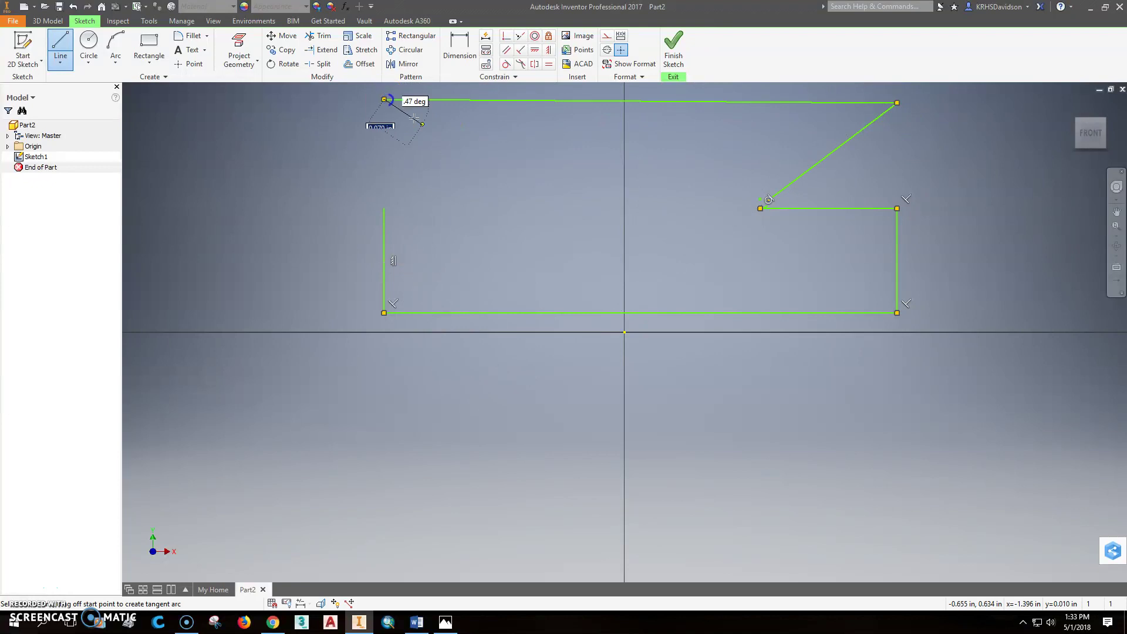
pyautogui.click(489, 206)
pyautogui.click(385, 208)
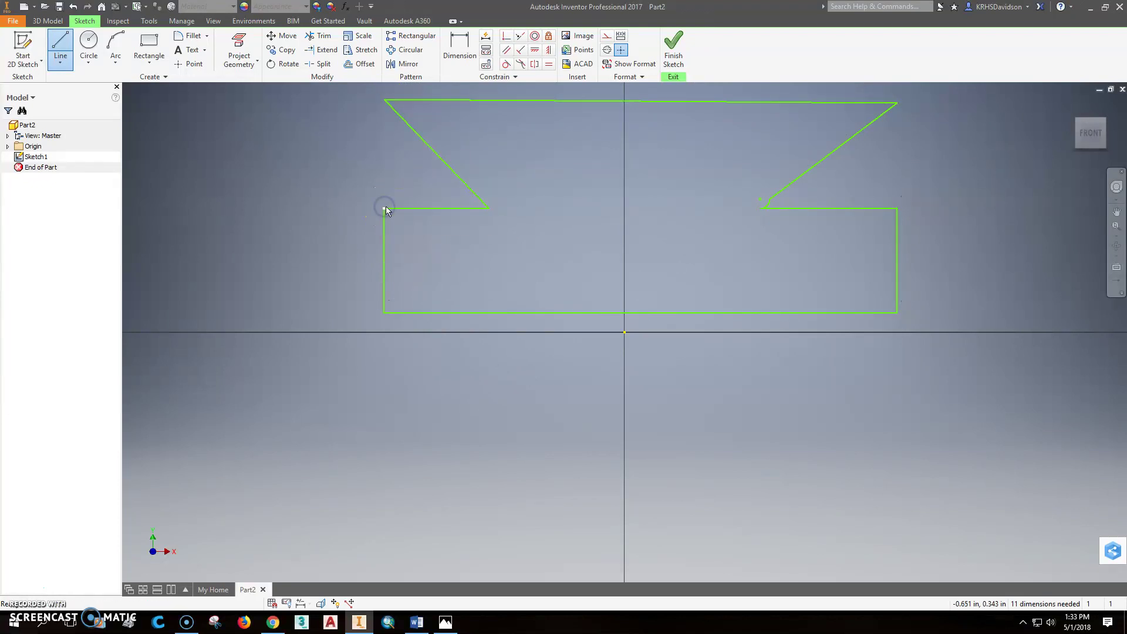
pyautogui.press('Escape')
# Make the bottom edge's midpoint coincident with the sketch origin.
pyautogui.click(604, 313)
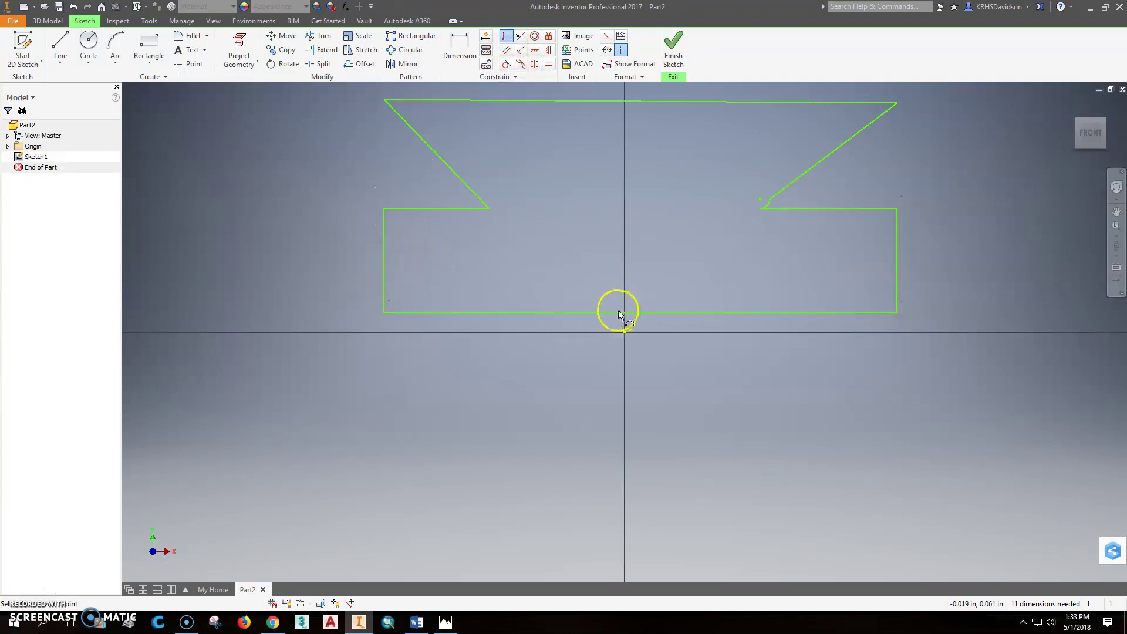
pyautogui.click(639, 314)
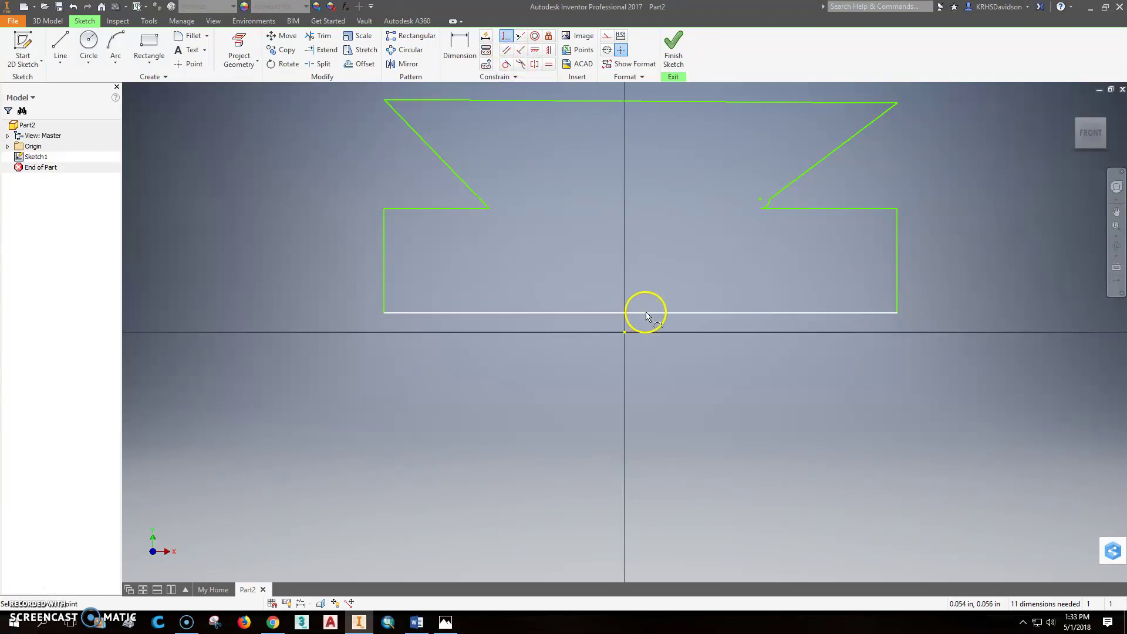
pyautogui.click(625, 333)
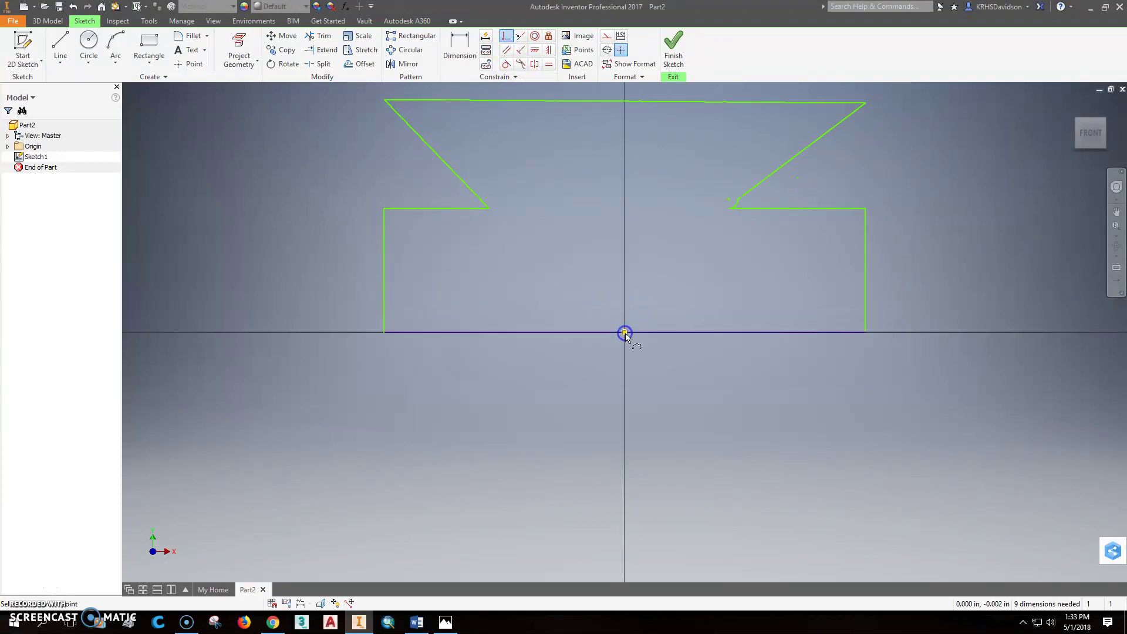
# Dimension the base width to 4.000 and the left step height to 1.500.
pyautogui.click(456, 55)
pyautogui.click(498, 331)
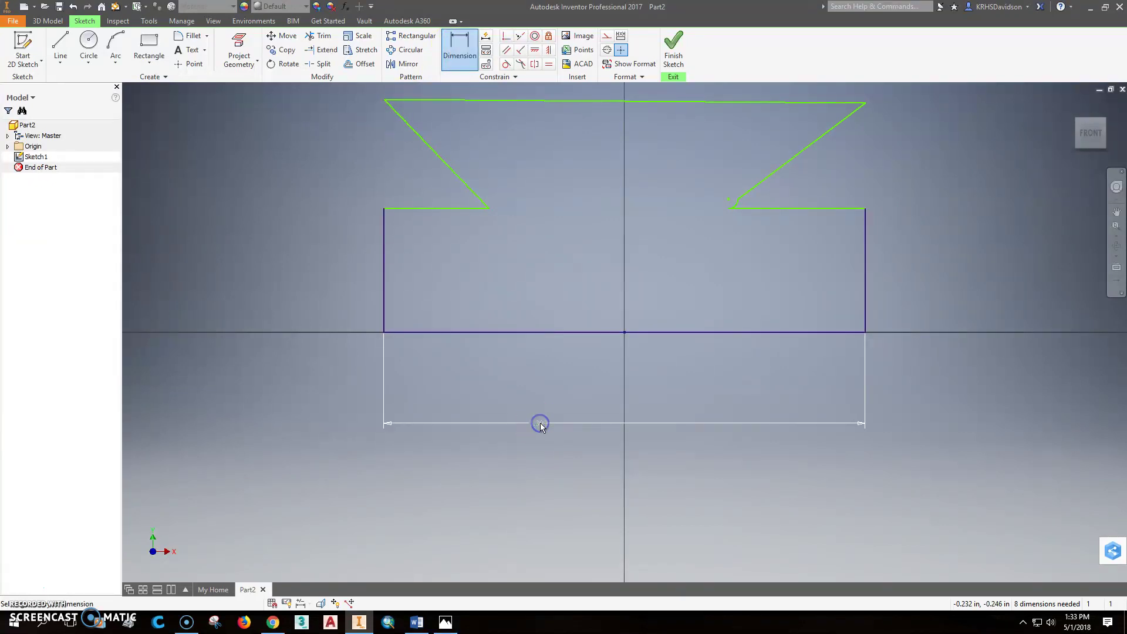
pyautogui.click(540, 424)
pyautogui.write('4')
pyautogui.press('Return')
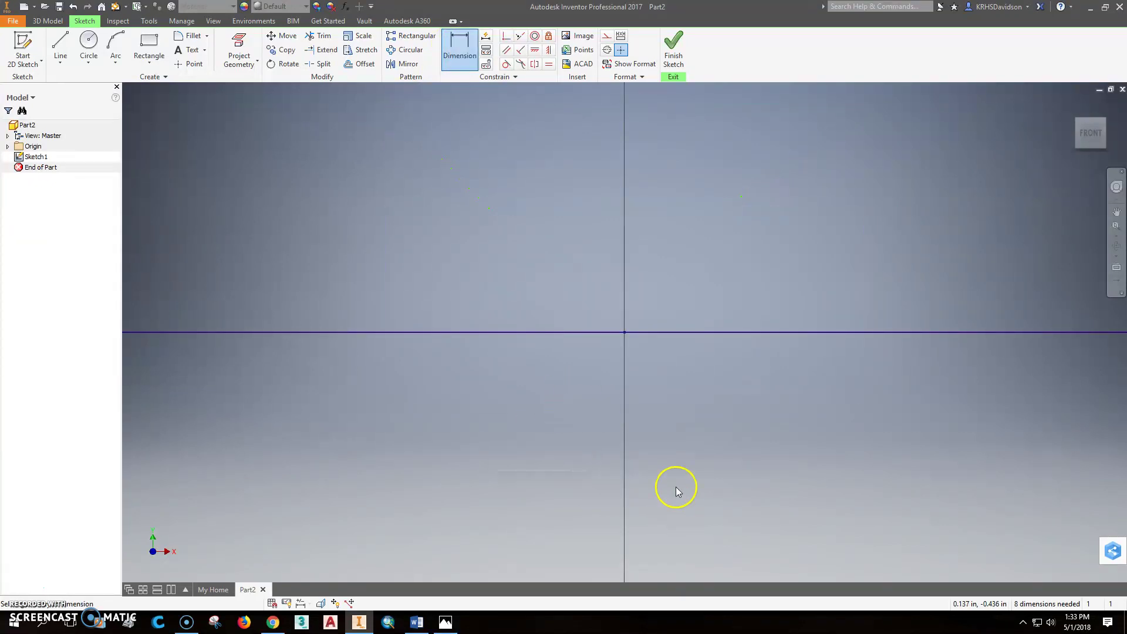
pyautogui.scroll(-5, 675, 487)
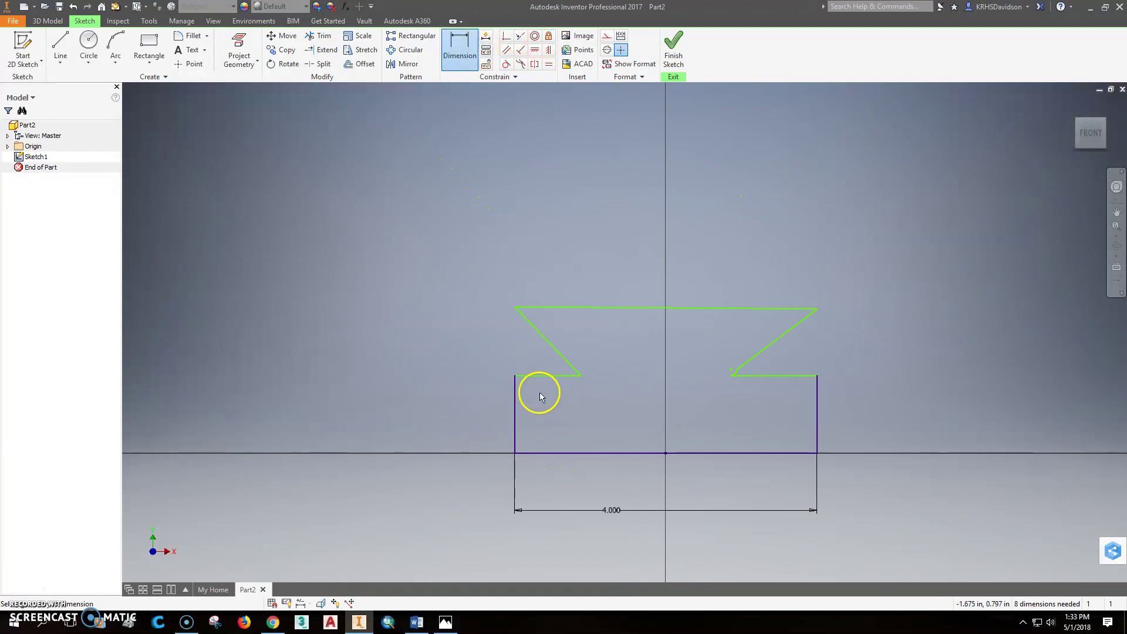
pyautogui.click(516, 418)
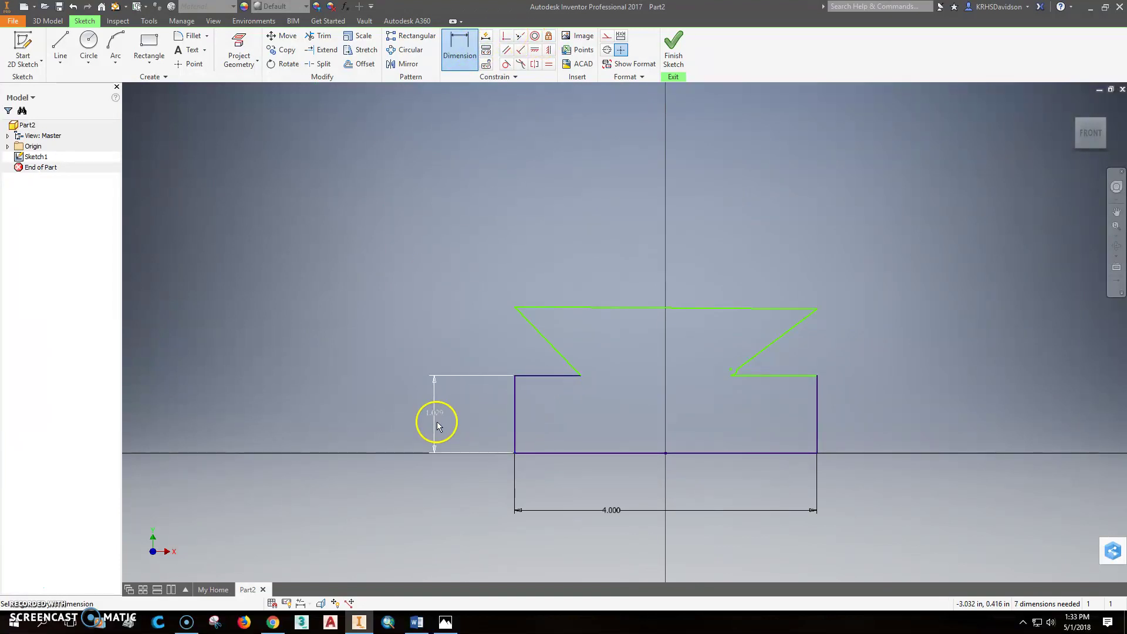
pyautogui.click(437, 414)
pyautogui.write('1.5')
pyautogui.press('Return')
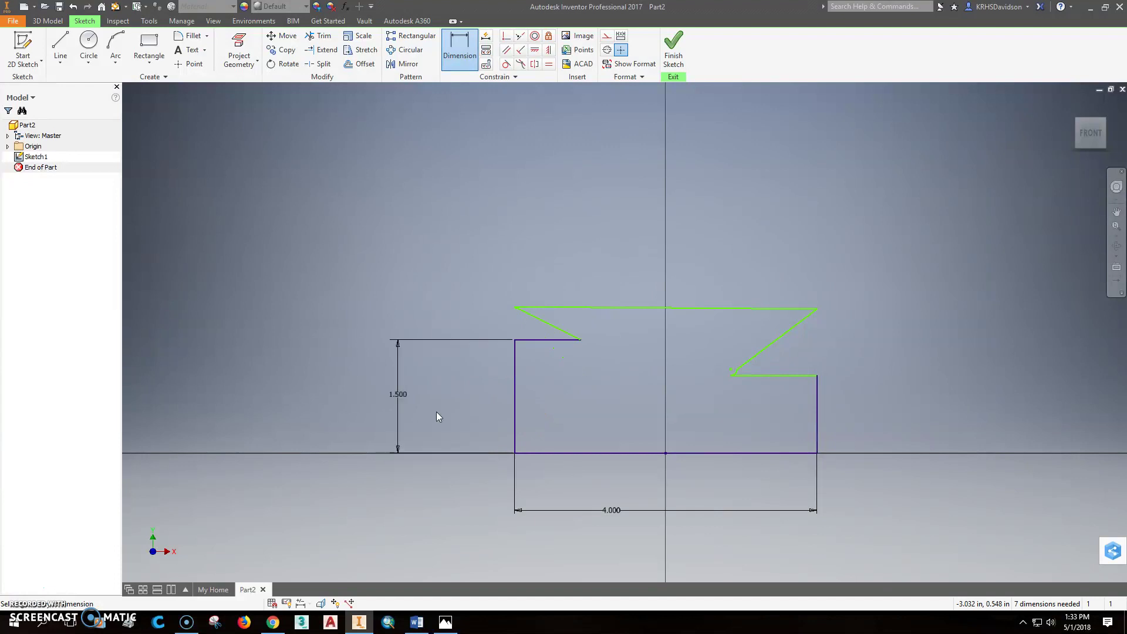
# Add a 0.42 overall height dimension between the top and bottom edges.
pyautogui.click(750, 309)
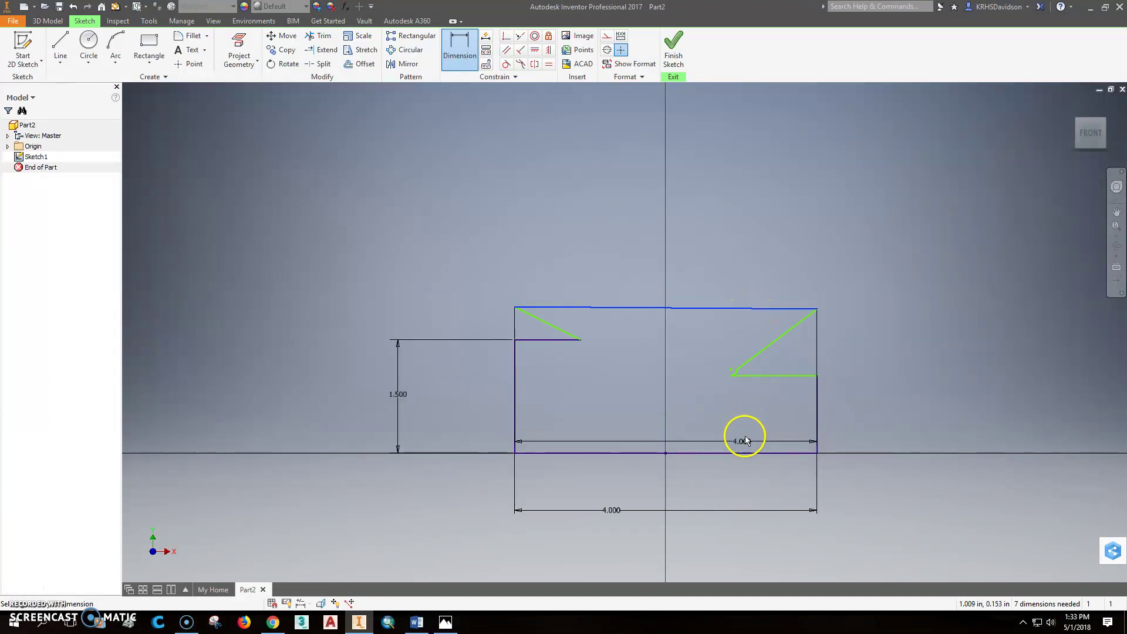
pyautogui.click(738, 453)
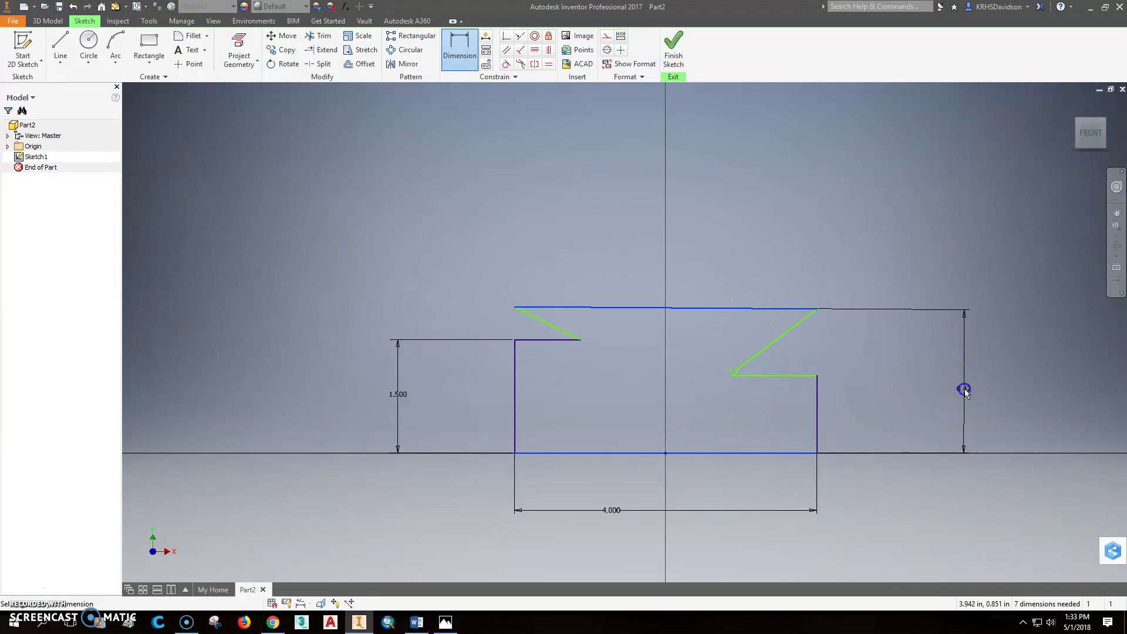
pyautogui.click(965, 391)
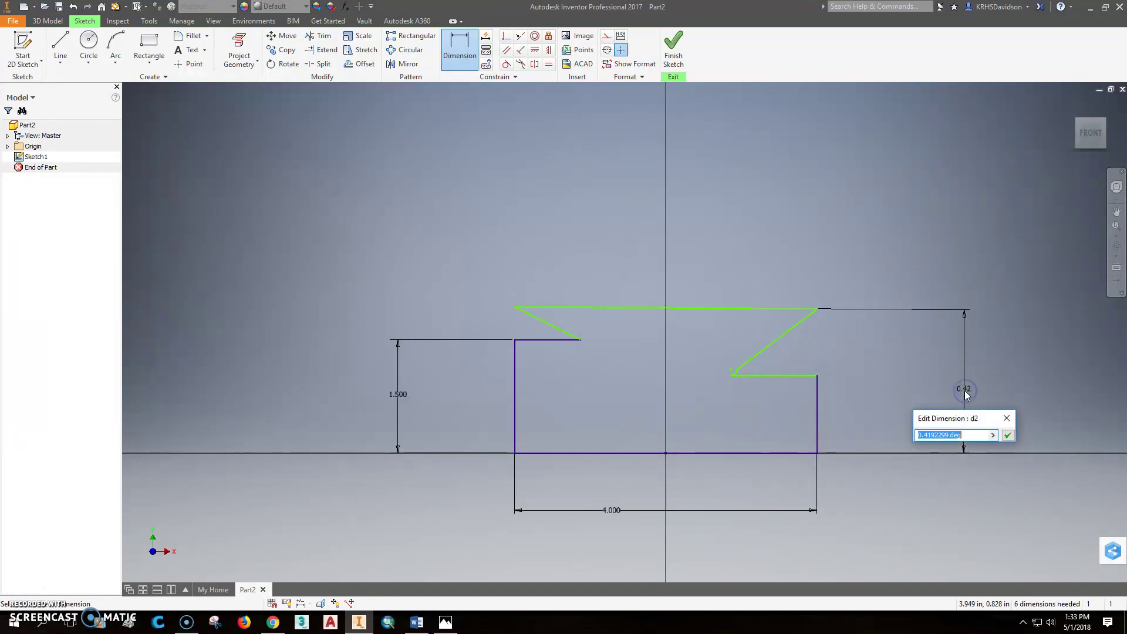
pyautogui.click(1006, 419)
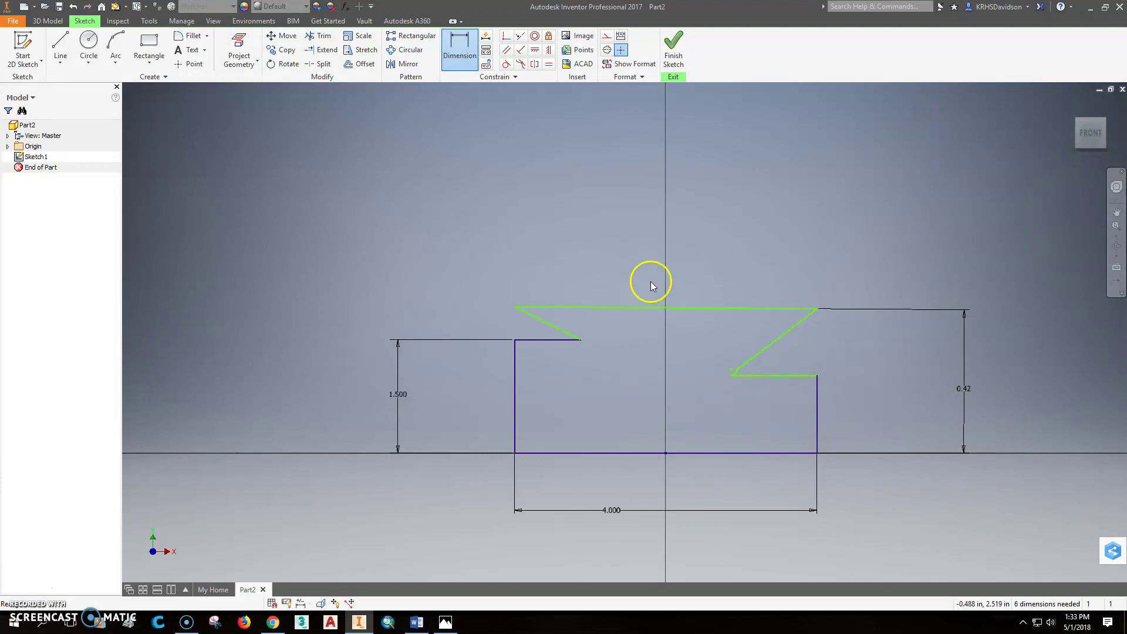
# Attempt to make the top line parallel to the base, dismissing the over-constrain warnings.
pyautogui.press('Escape')
pyautogui.click(506, 50)
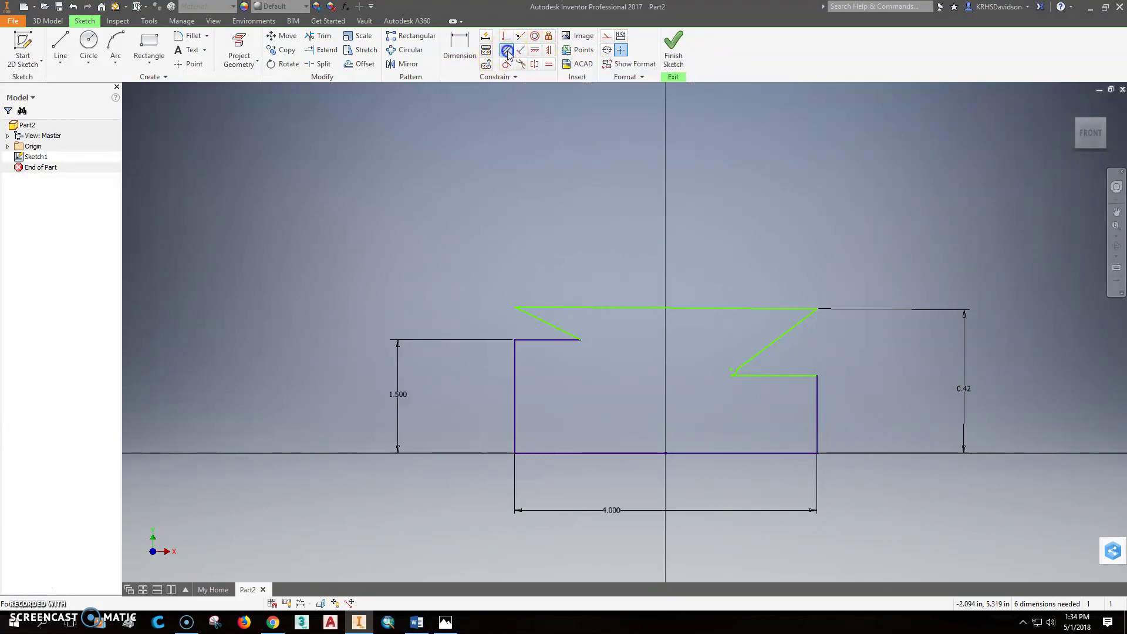
pyautogui.click(596, 453)
pyautogui.click(626, 307)
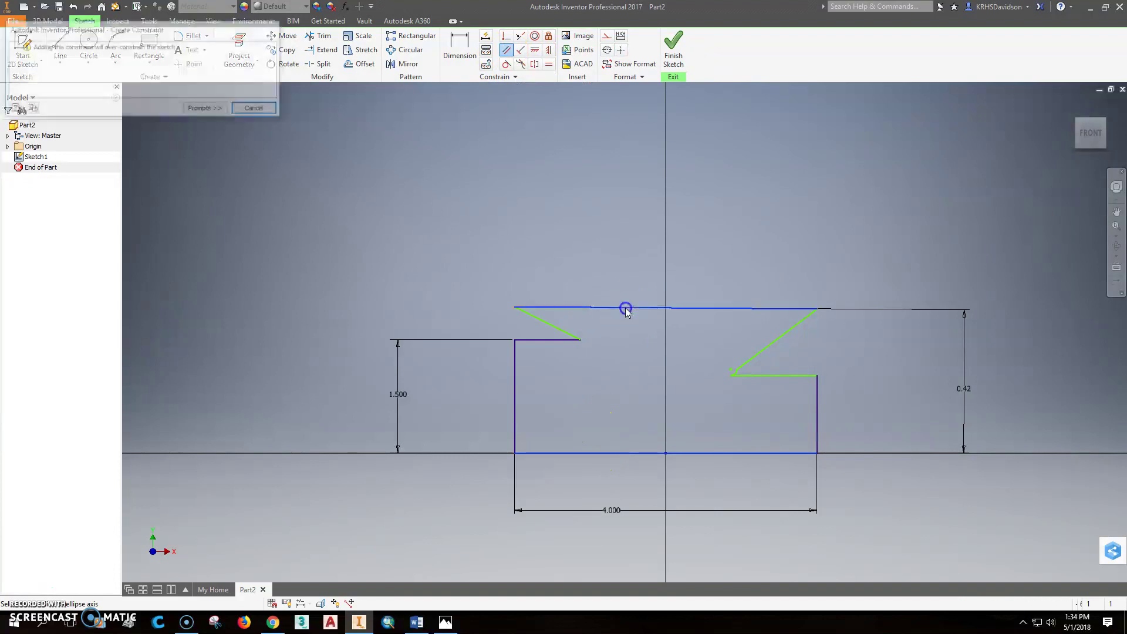
pyautogui.click(257, 111)
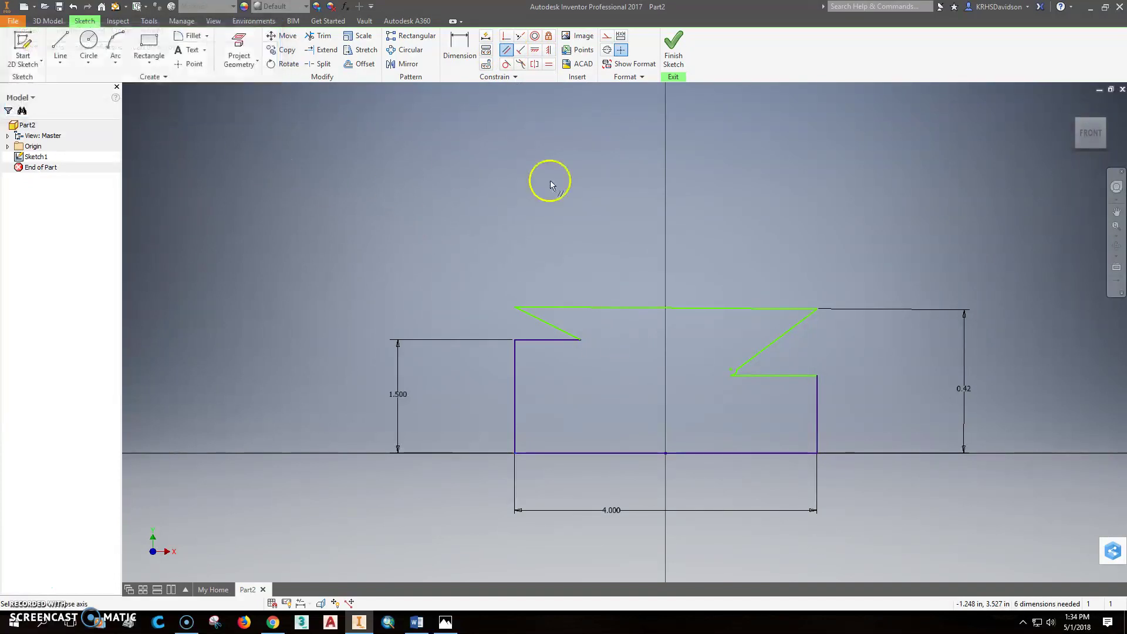
pyautogui.click(511, 52)
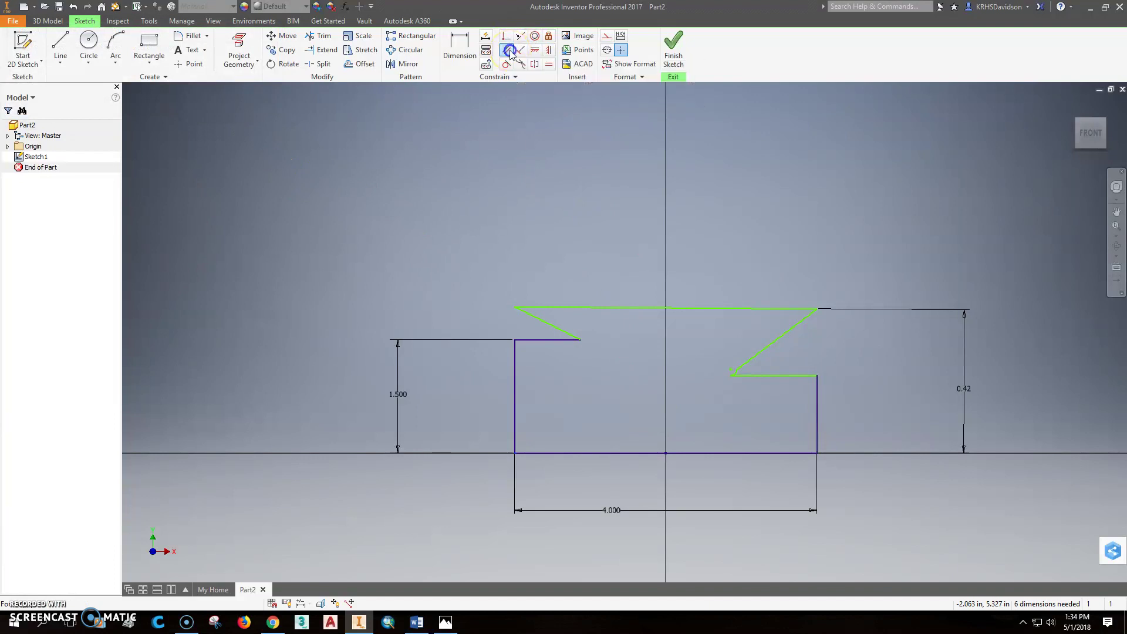
pyautogui.click(618, 308)
pyautogui.click(624, 452)
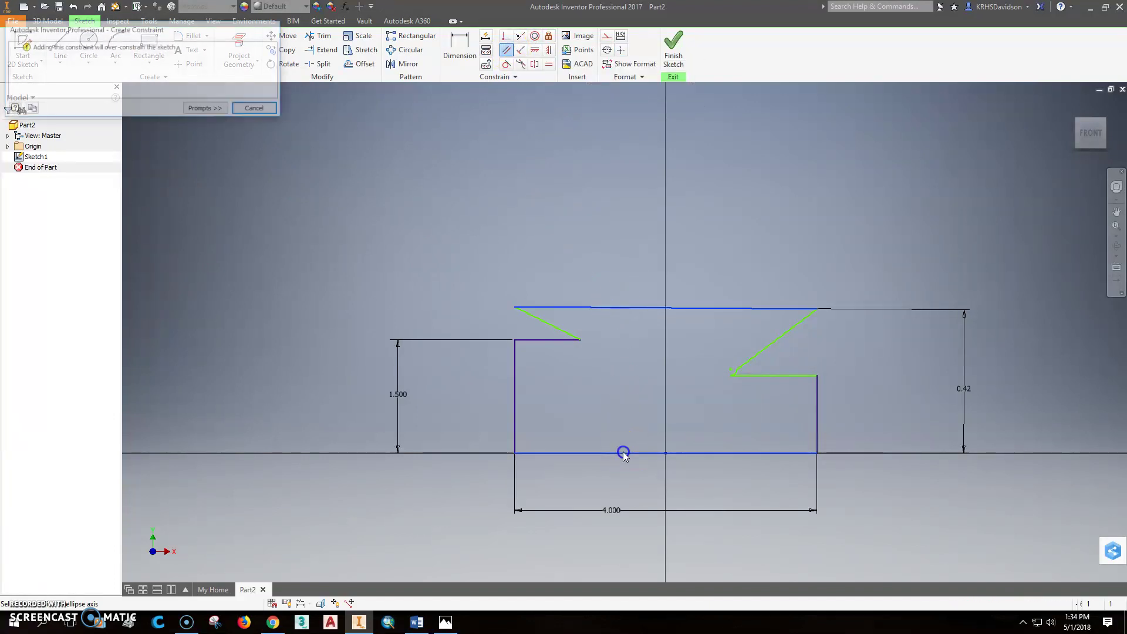
pyautogui.click(267, 110)
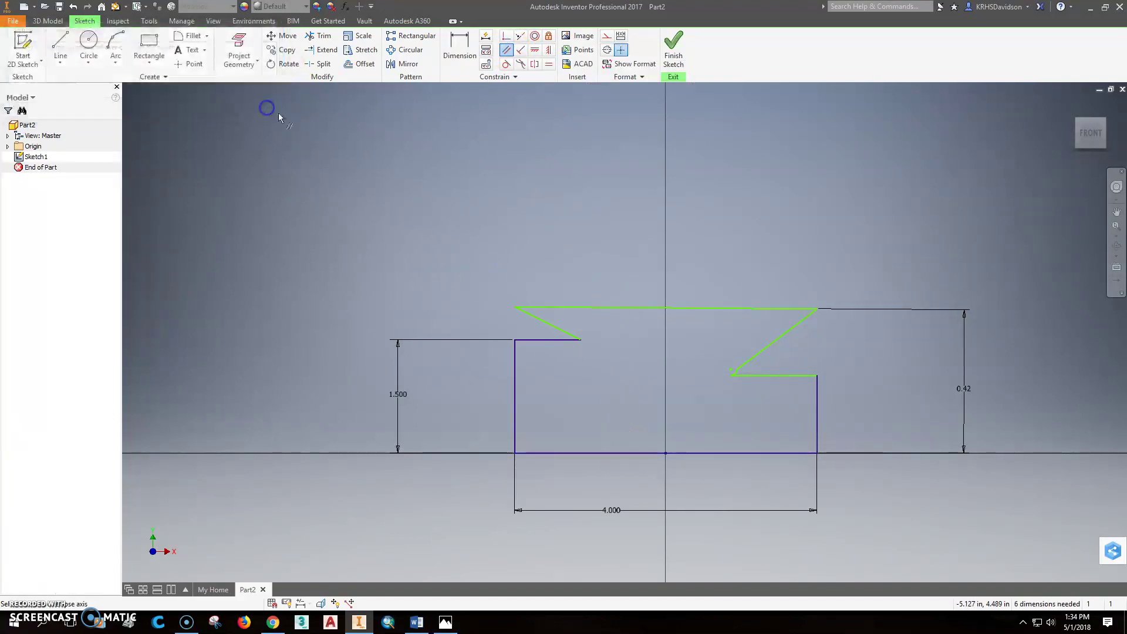
pyautogui.click(536, 52)
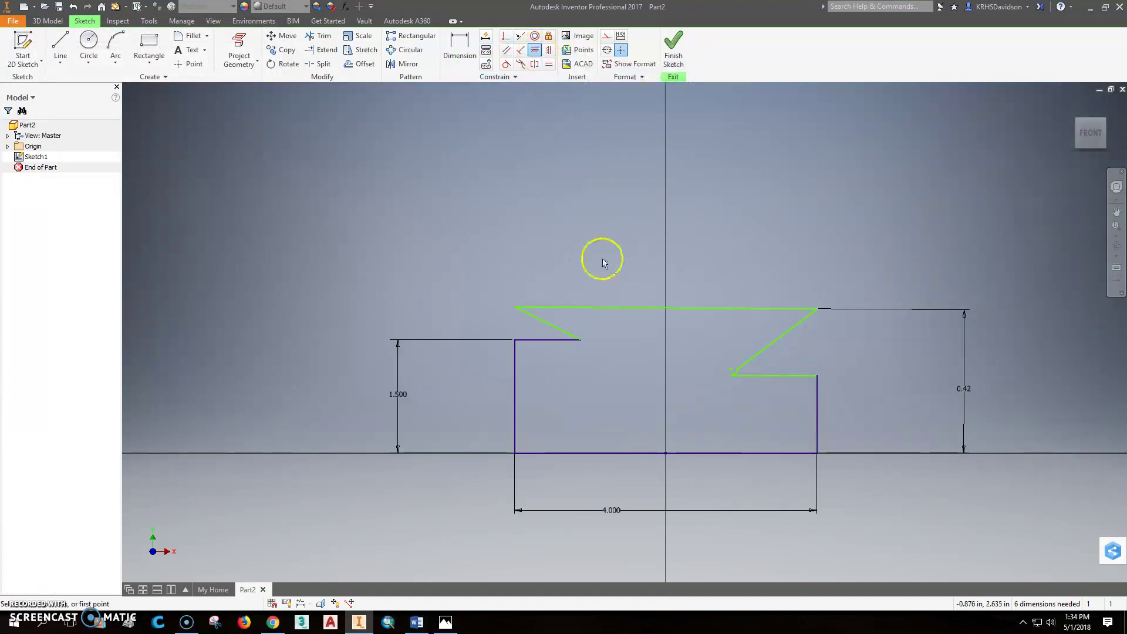
# Delete the 0.42 dimension and make the top line parallel to the base line.
pyautogui.rightClick(965, 391)
pyautogui.click(965, 355)
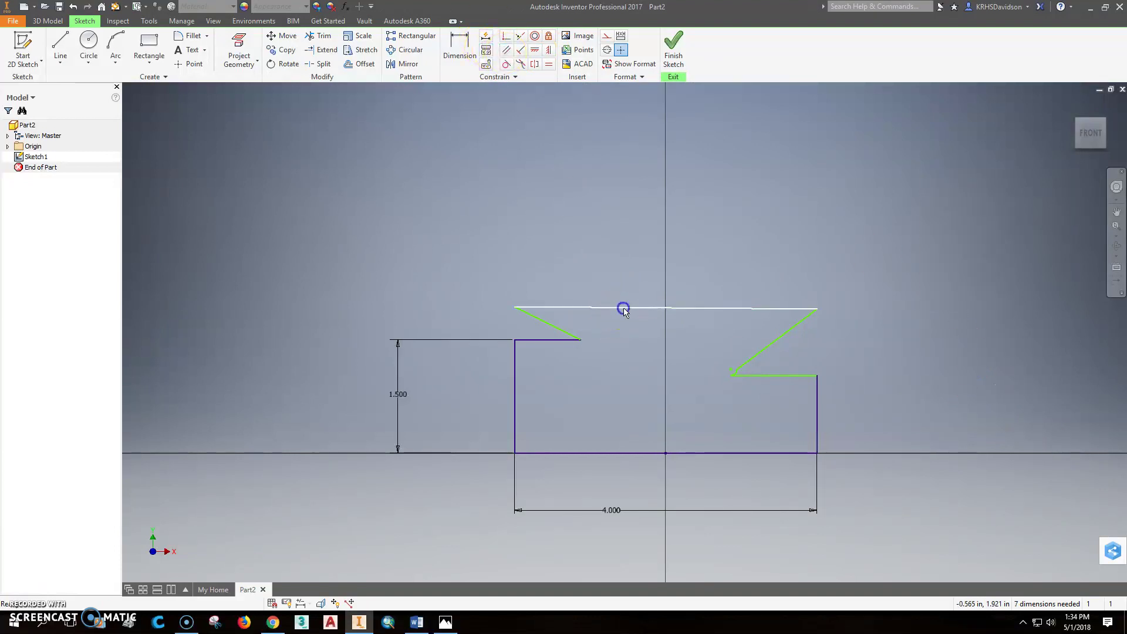
pyautogui.click(633, 453)
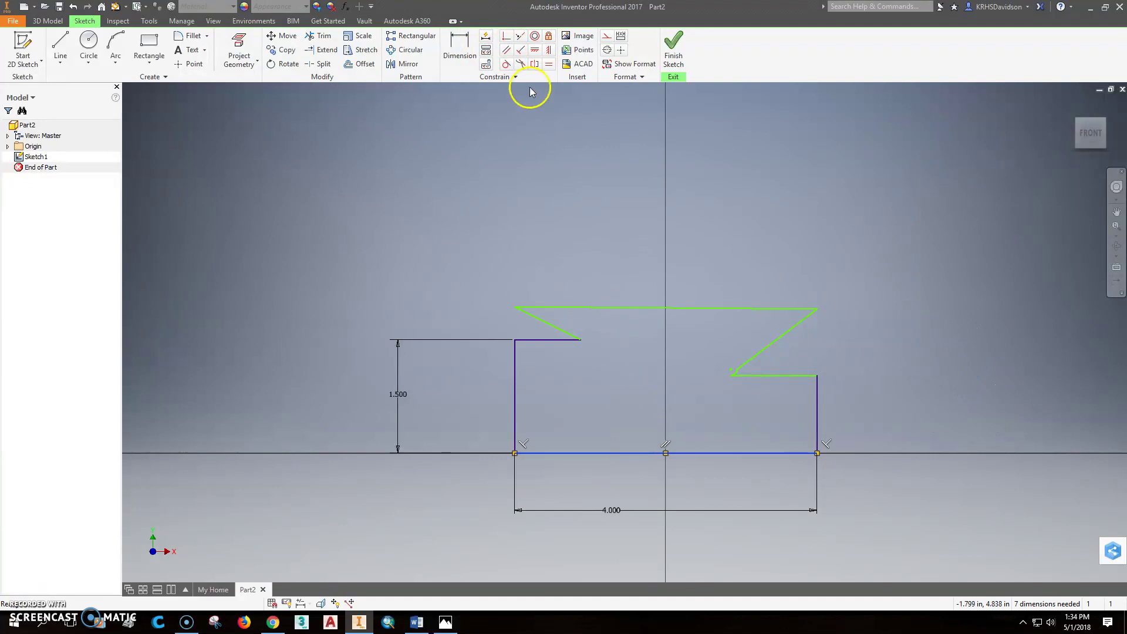
pyautogui.click(506, 49)
pyautogui.click(644, 453)
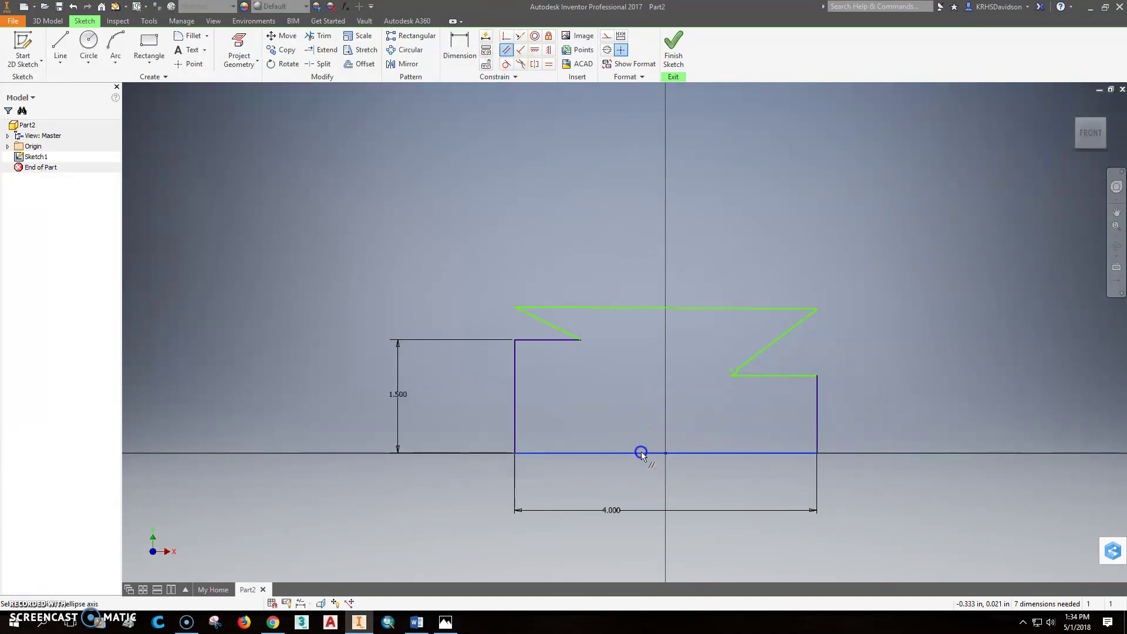
pyautogui.click(641, 308)
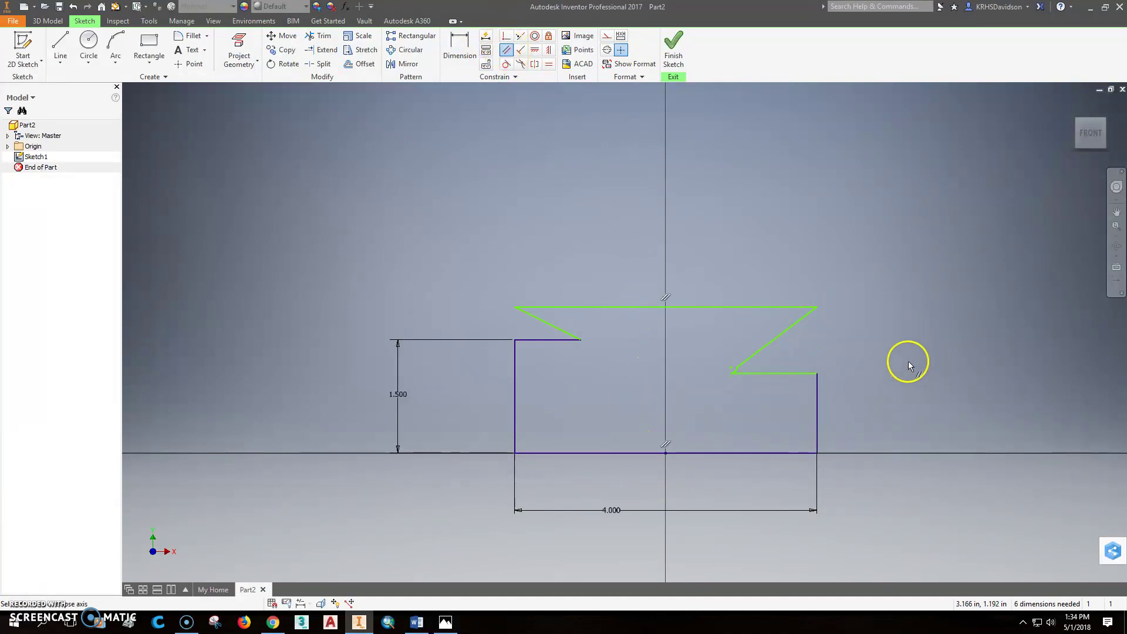
pyautogui.scroll(6, 728, 376)
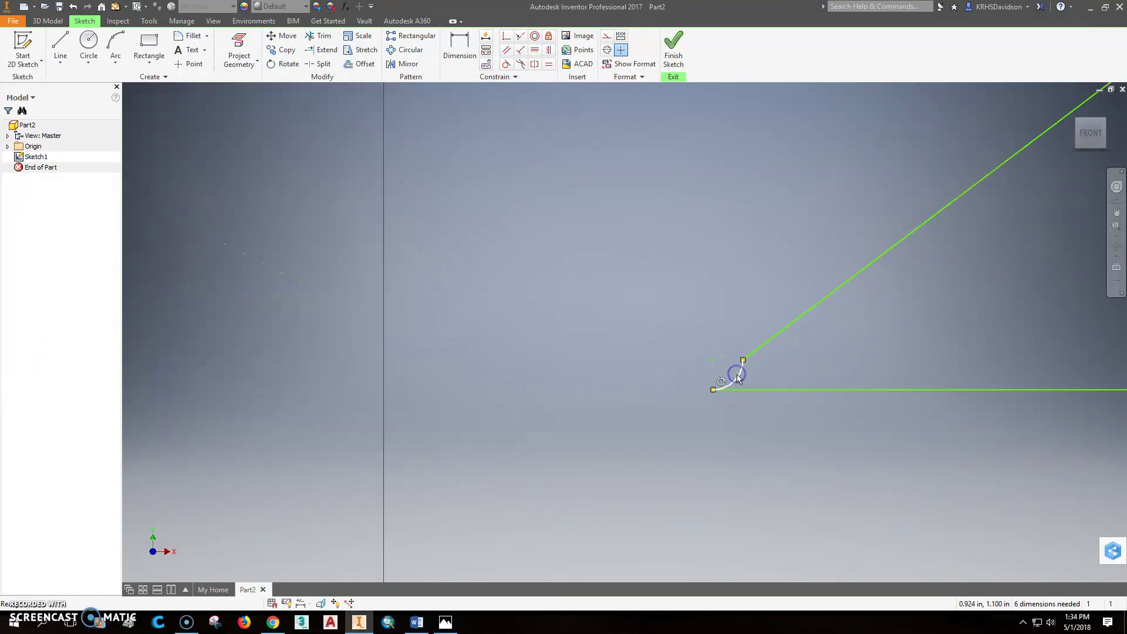
# Make the right slanted line's lower endpoint coincident with the ledge's left end.
pyautogui.click(506, 36)
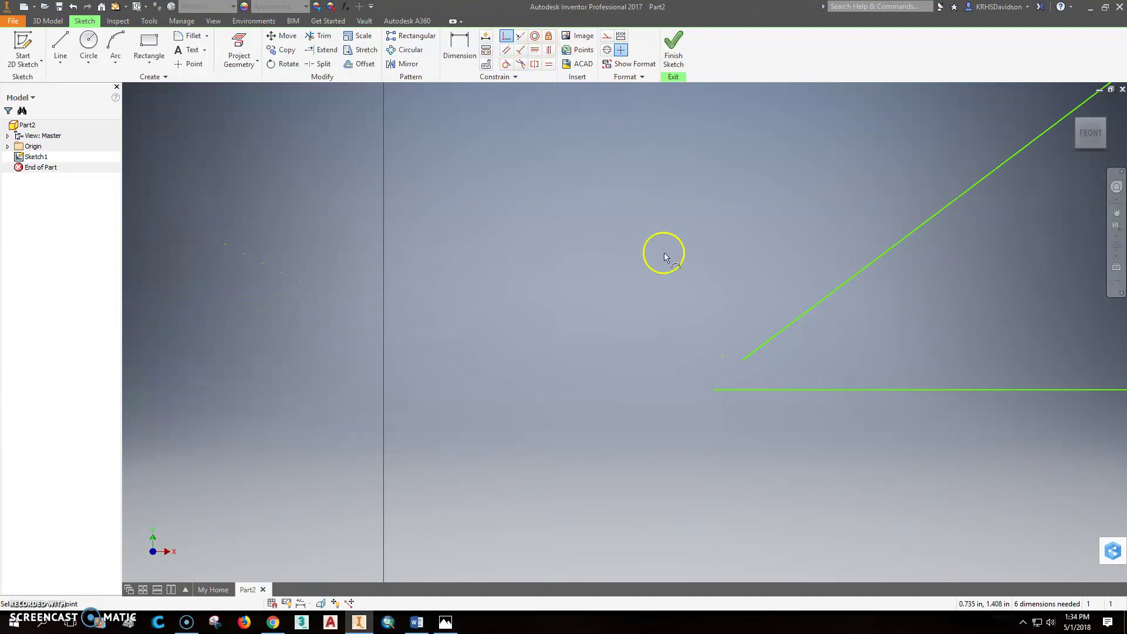
pyautogui.click(743, 360)
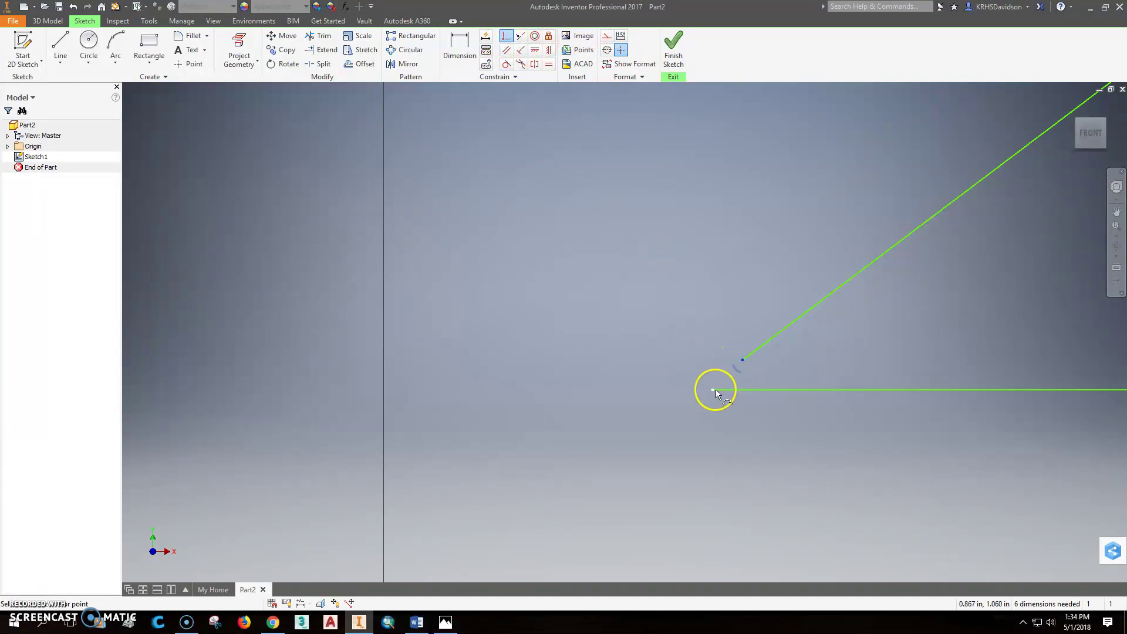
pyautogui.click(715, 390)
pyautogui.scroll(-4, 716, 389)
pyautogui.scroll(5, 734, 395)
pyautogui.scroll(-2, 731, 395)
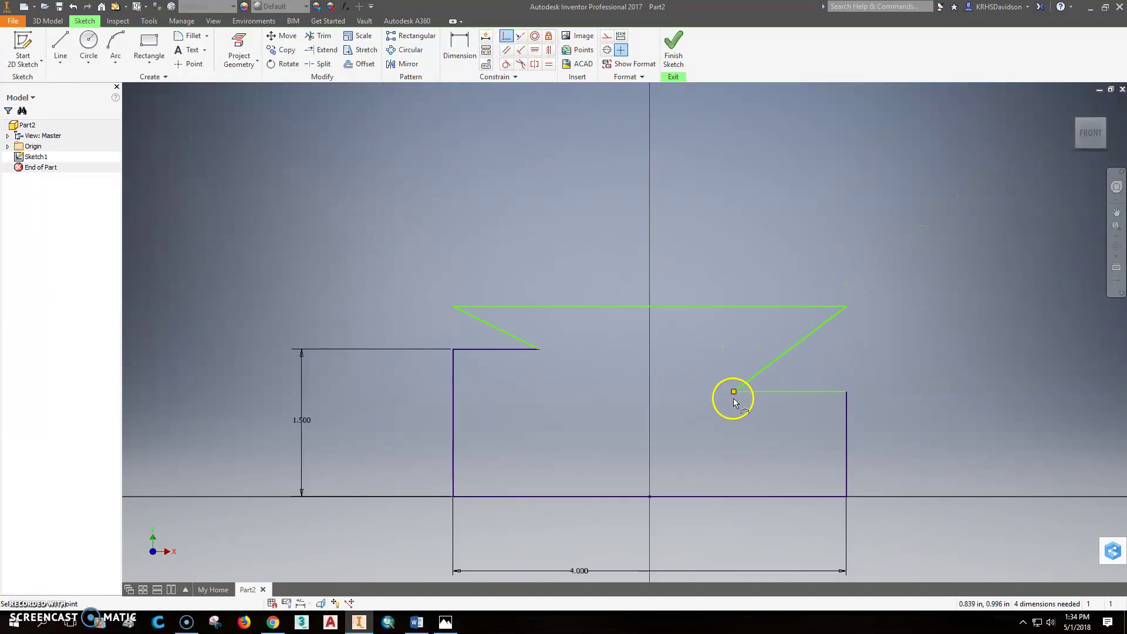
pyautogui.moveTo(730, 395); pyautogui.dragTo(715, 348, button='middle')
pyautogui.click(519, 36)
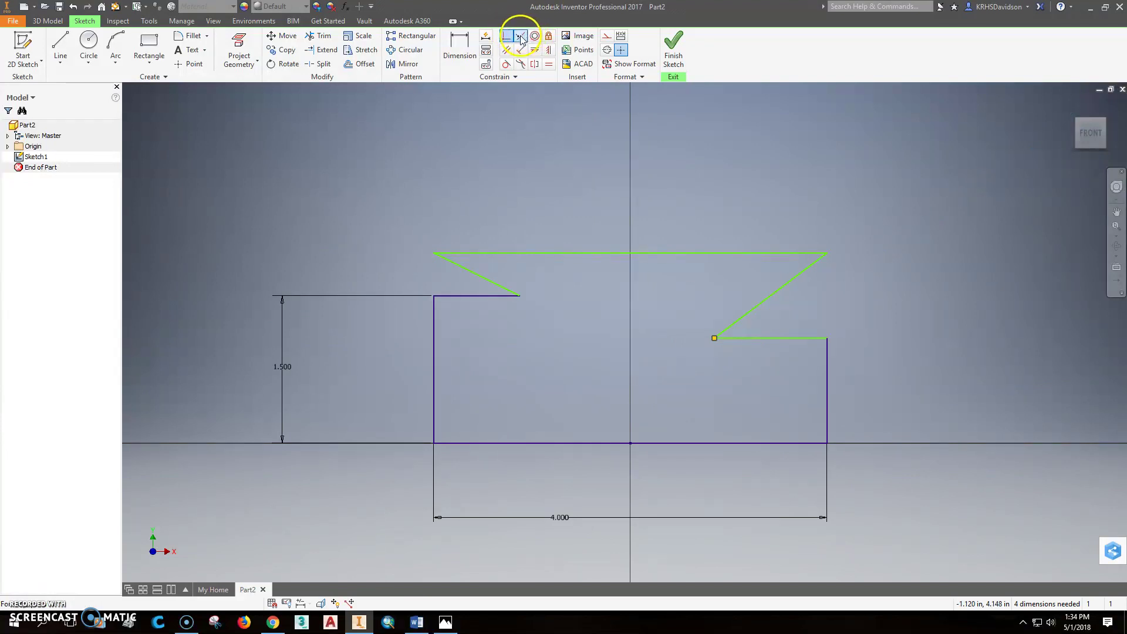
# Make the two ledges collinear and set the overall height to 2.500.
pyautogui.click(485, 296)
pyautogui.click(763, 339)
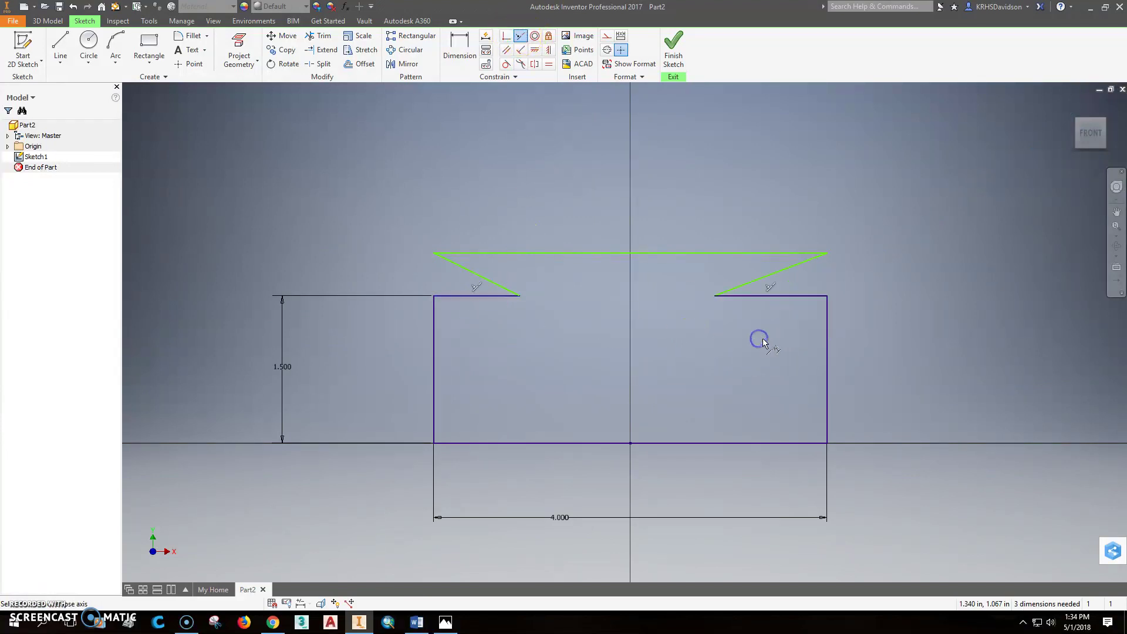
pyautogui.click(459, 47)
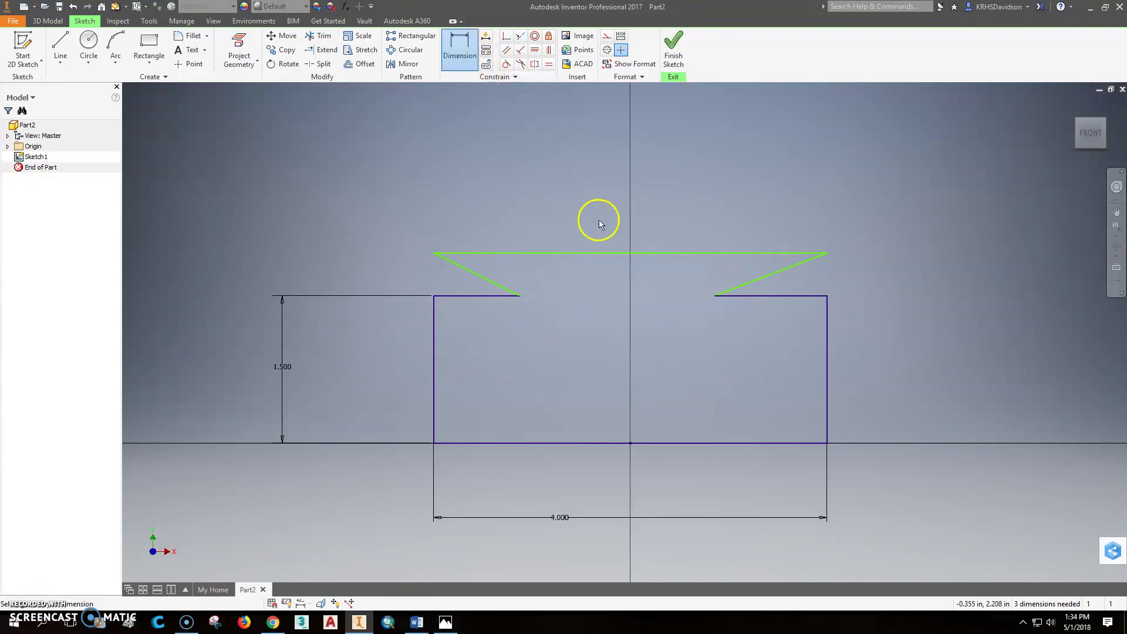
pyautogui.click(601, 253)
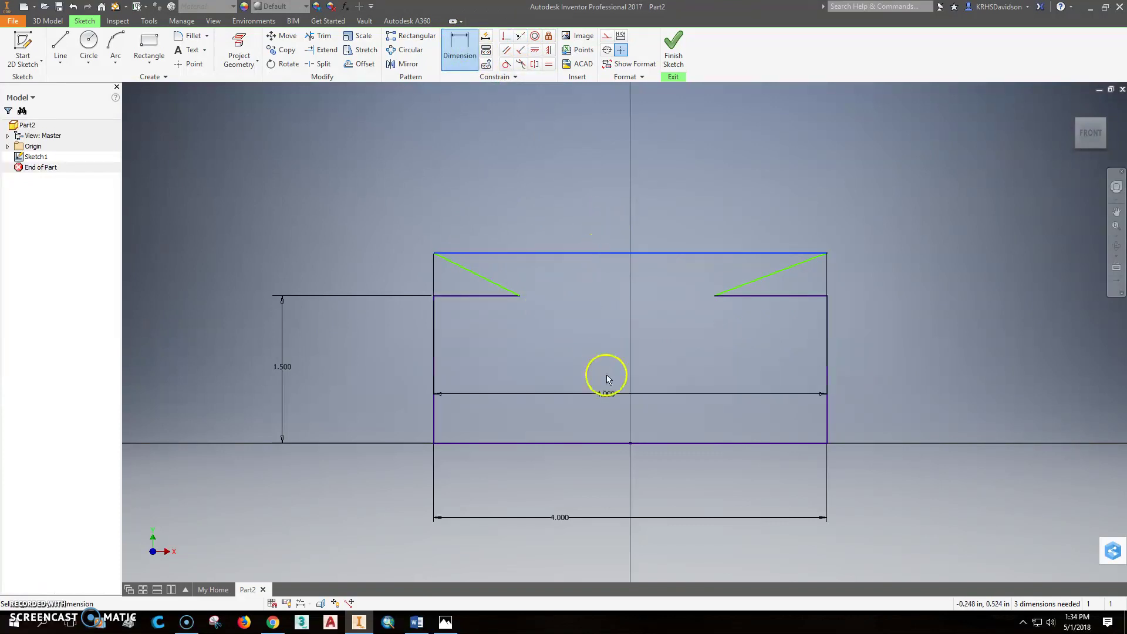
pyautogui.click(596, 443)
pyautogui.click(926, 343)
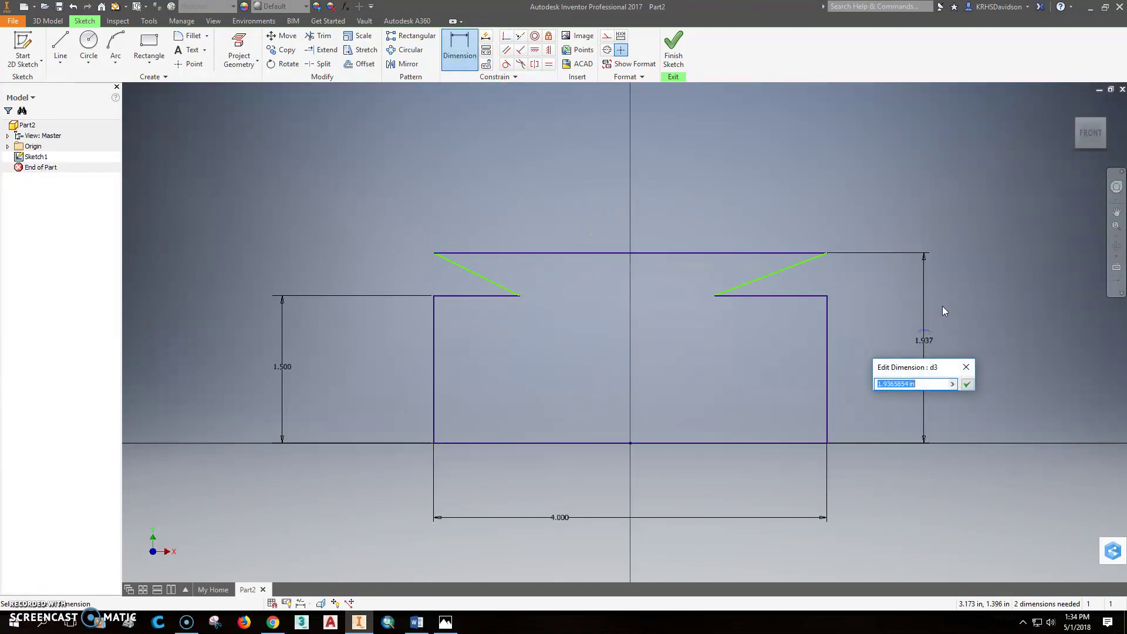
pyautogui.write('2.5')
pyautogui.press('Return')
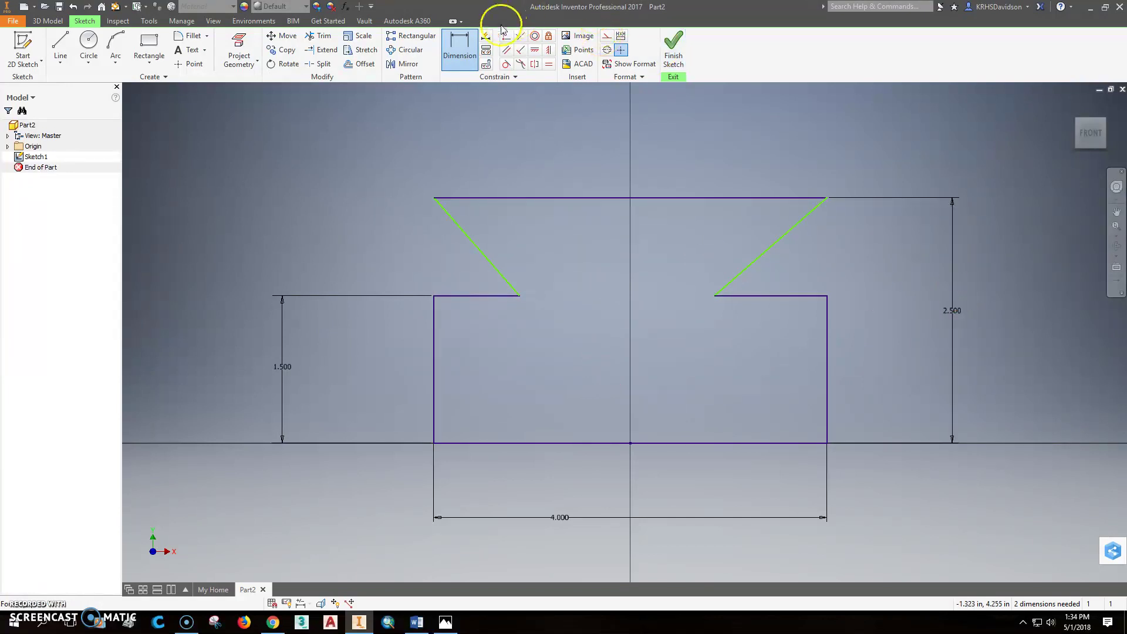
# Dimension the left dovetail slope at 45° to the ledge.
pyautogui.click(477, 296)
pyautogui.click(495, 268)
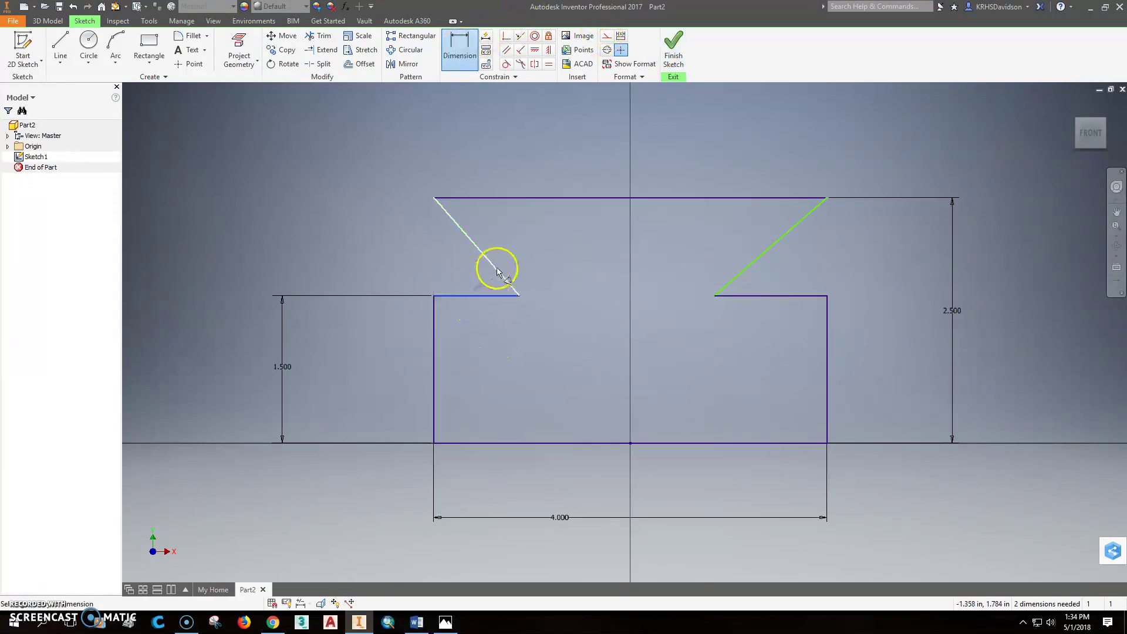
pyautogui.click(396, 234)
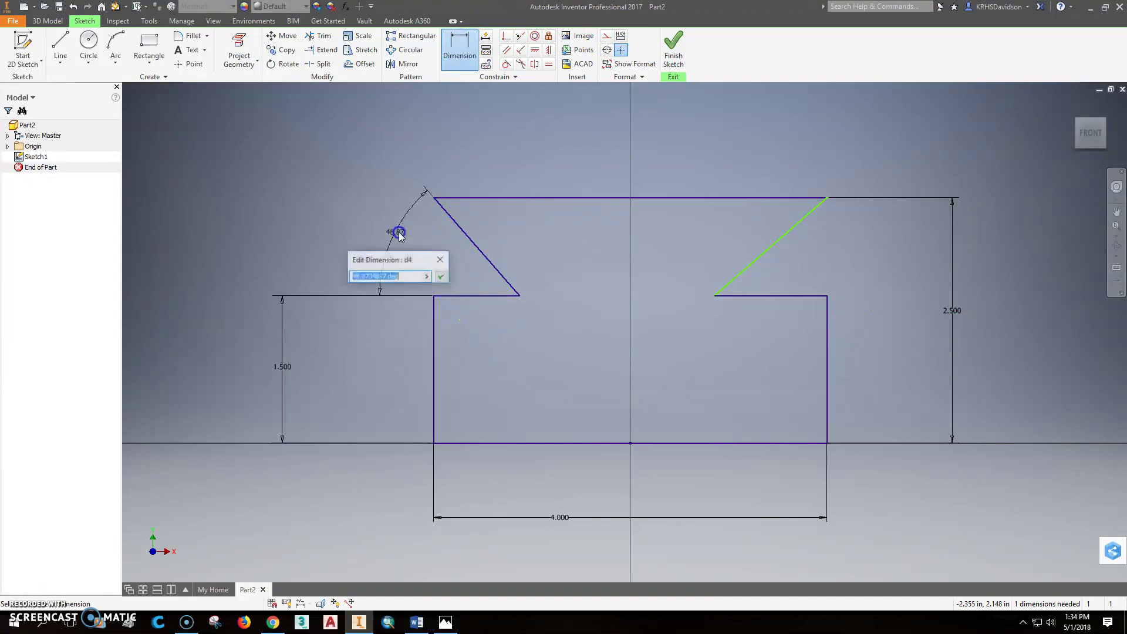
pyautogui.write('45')
pyautogui.press('Return')
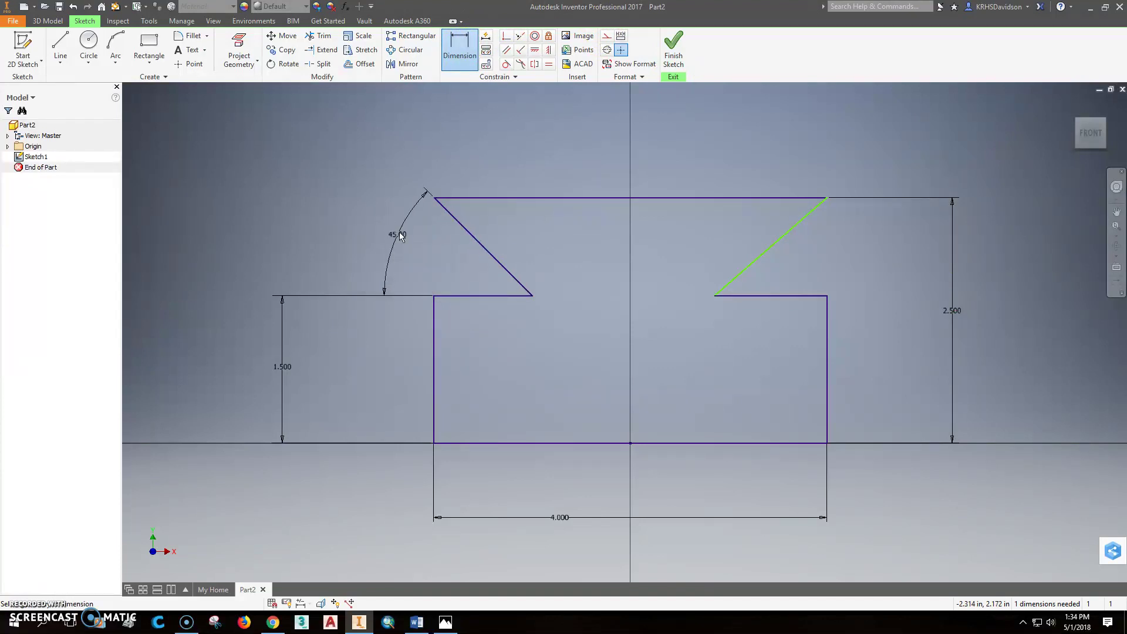
# Make the right ledge equal in length to the left ledge and finish the sketch.
pyautogui.click(549, 66)
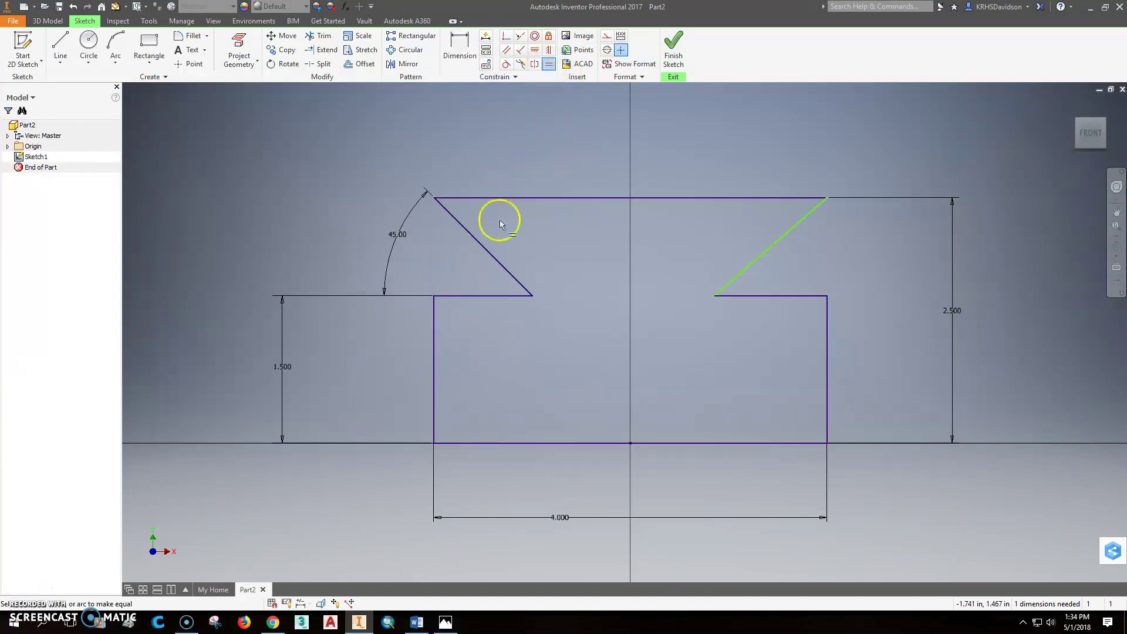
pyautogui.click(473, 295)
pyautogui.click(763, 301)
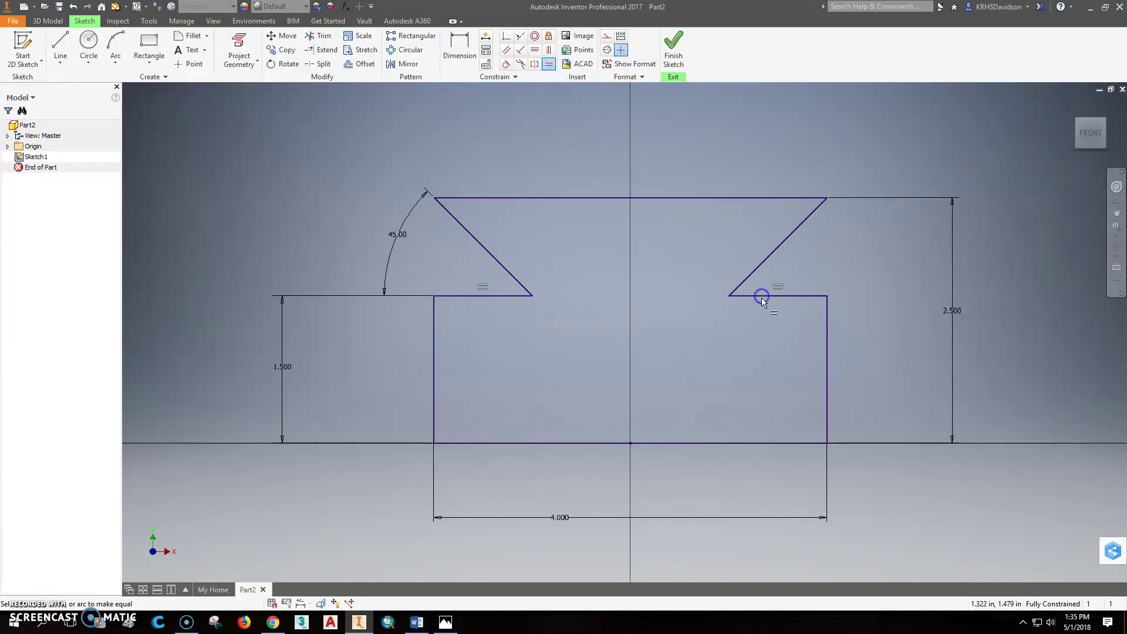
pyautogui.click(674, 48)
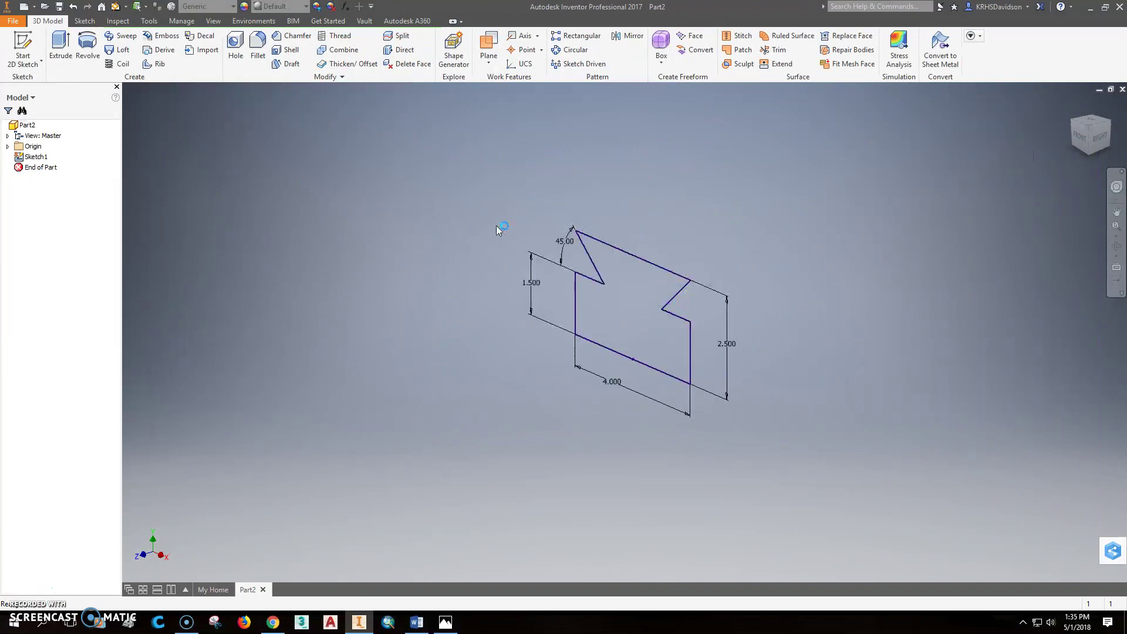
# Extrude Sketch1 8 in into the solid dovetail block, checking the reference picture.
pyautogui.click(60, 50)
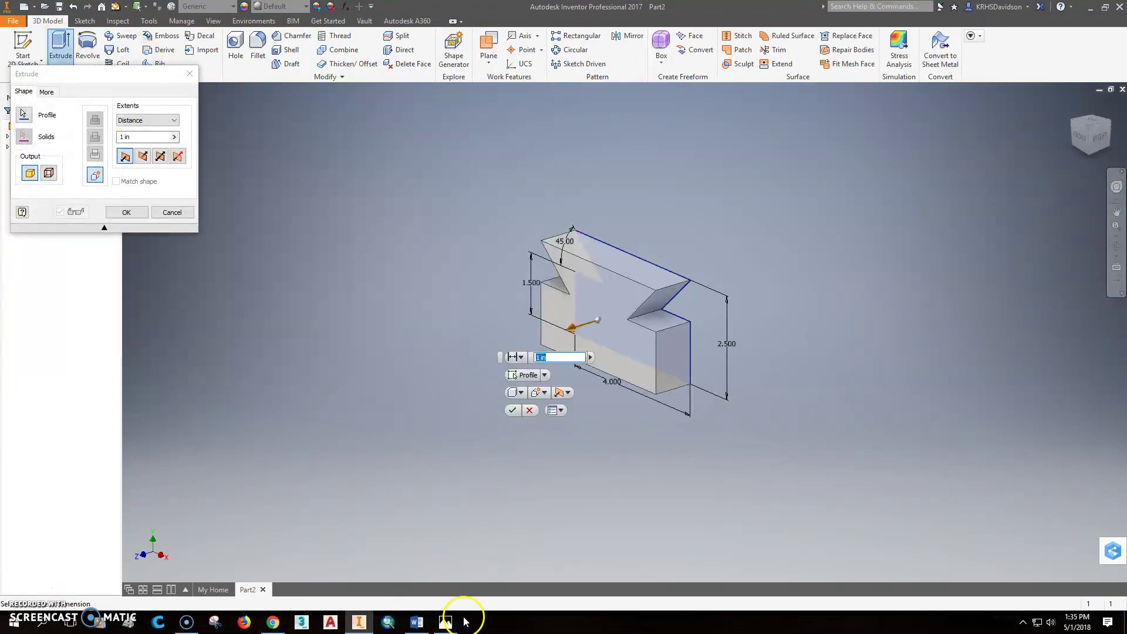
pyautogui.click(445, 622)
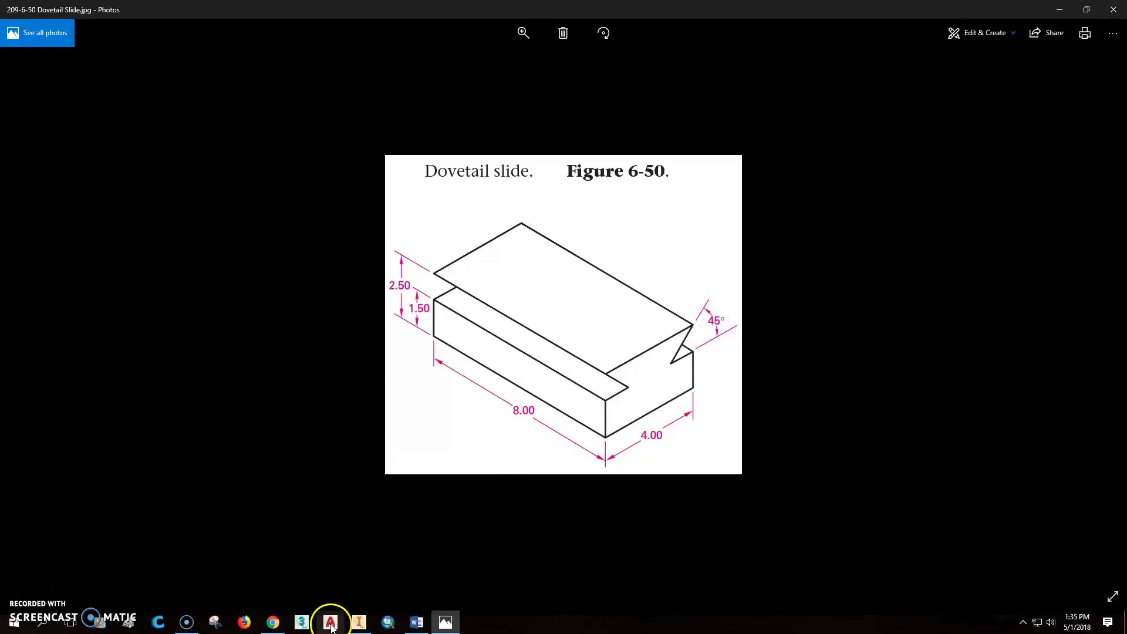
pyautogui.click(358, 622)
pyautogui.click(558, 357)
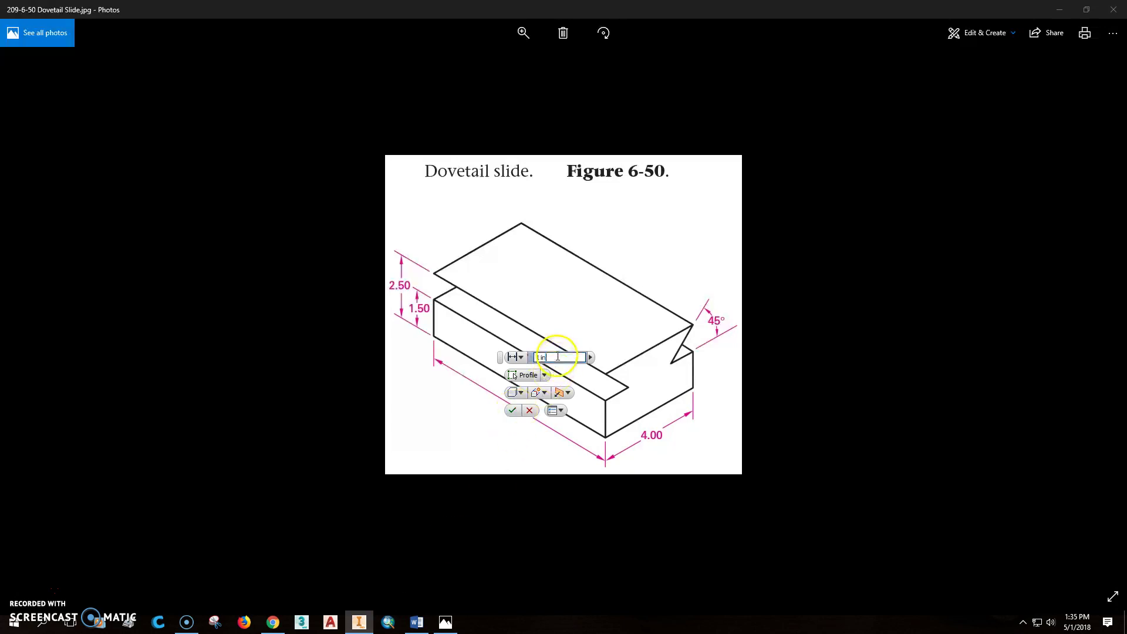
pyautogui.write('8')
pyautogui.click(510, 415)
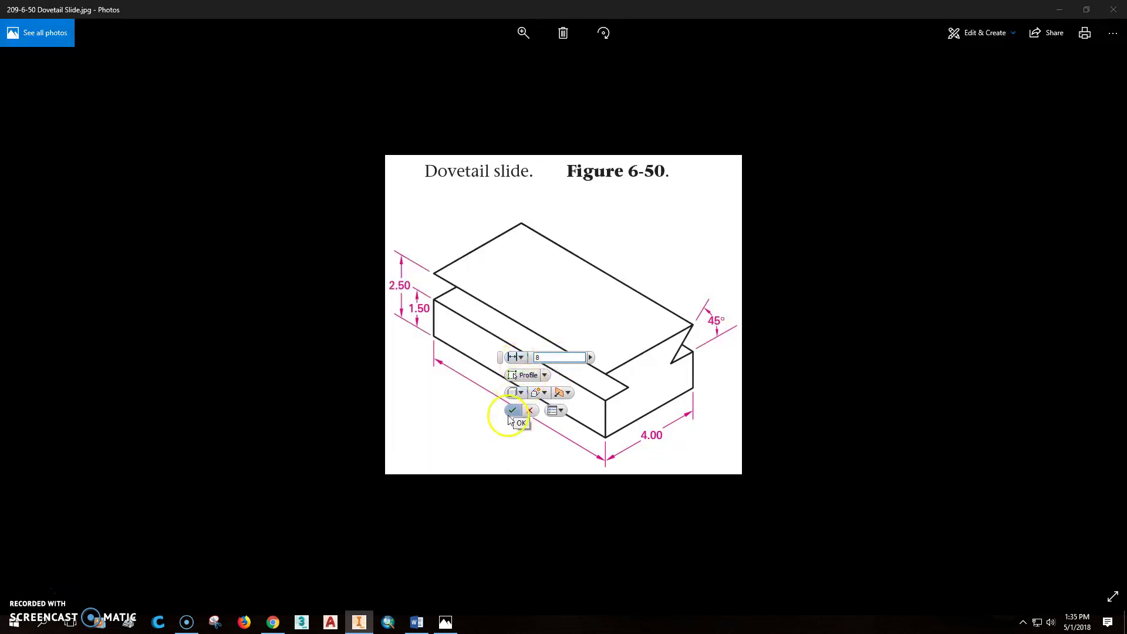
pyautogui.moveTo(565, 431); pyautogui.dragTo(686, 363, button='middle')
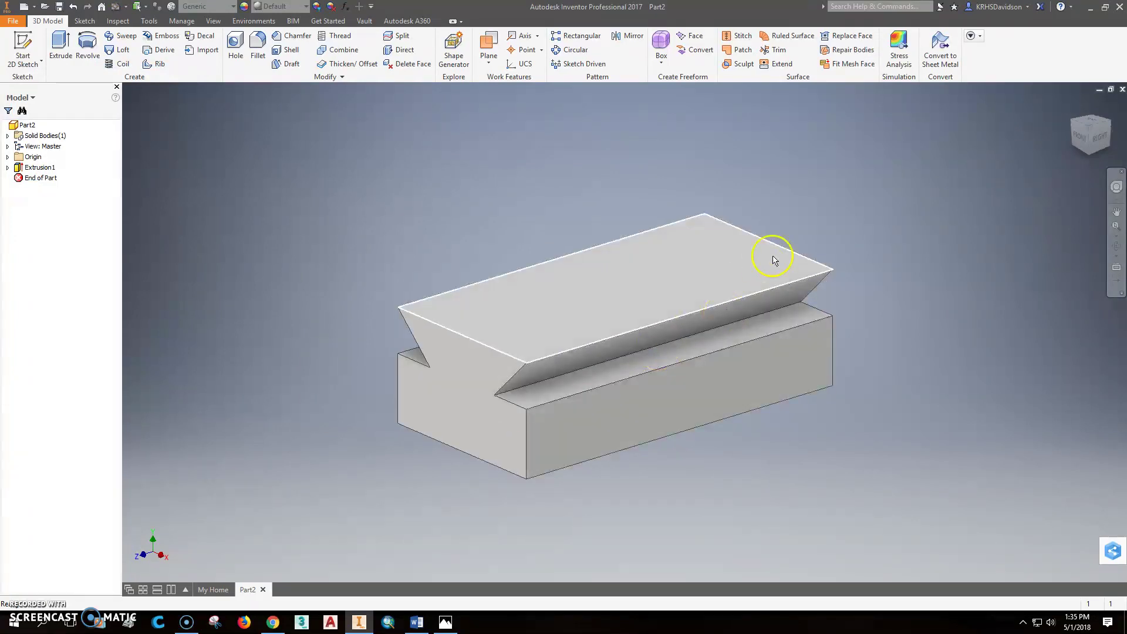
pyautogui.moveTo(760, 219); pyautogui.dragTo(746, 208, button='middle')
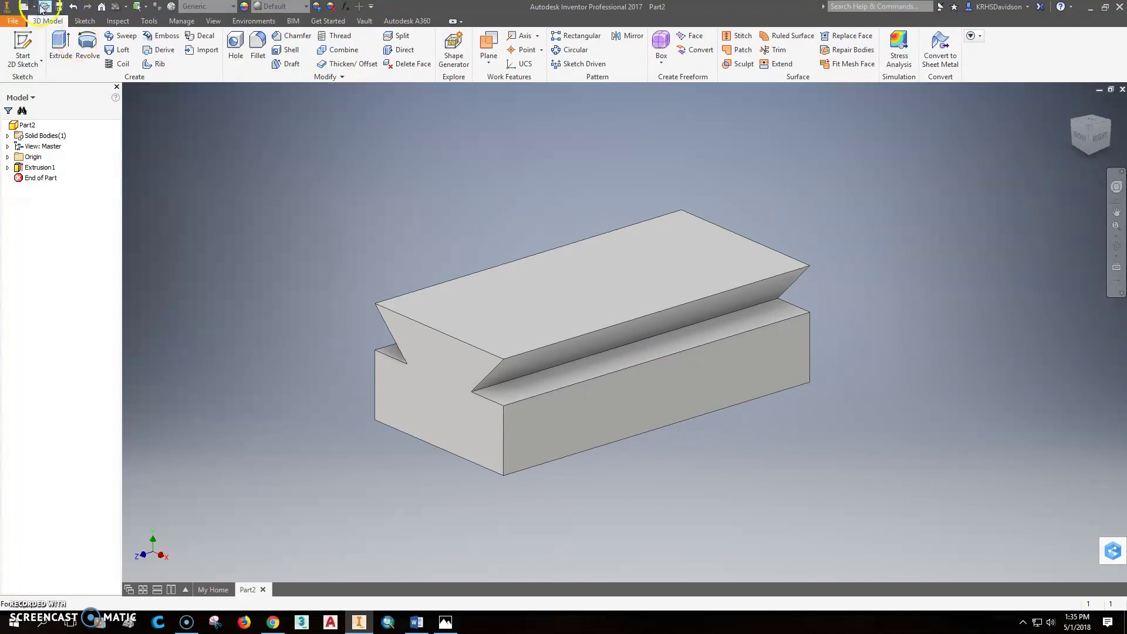
# Save the part as 209-6-50 Dovetail.ipt, overwriting the existing file.
pyautogui.click(64, 7)
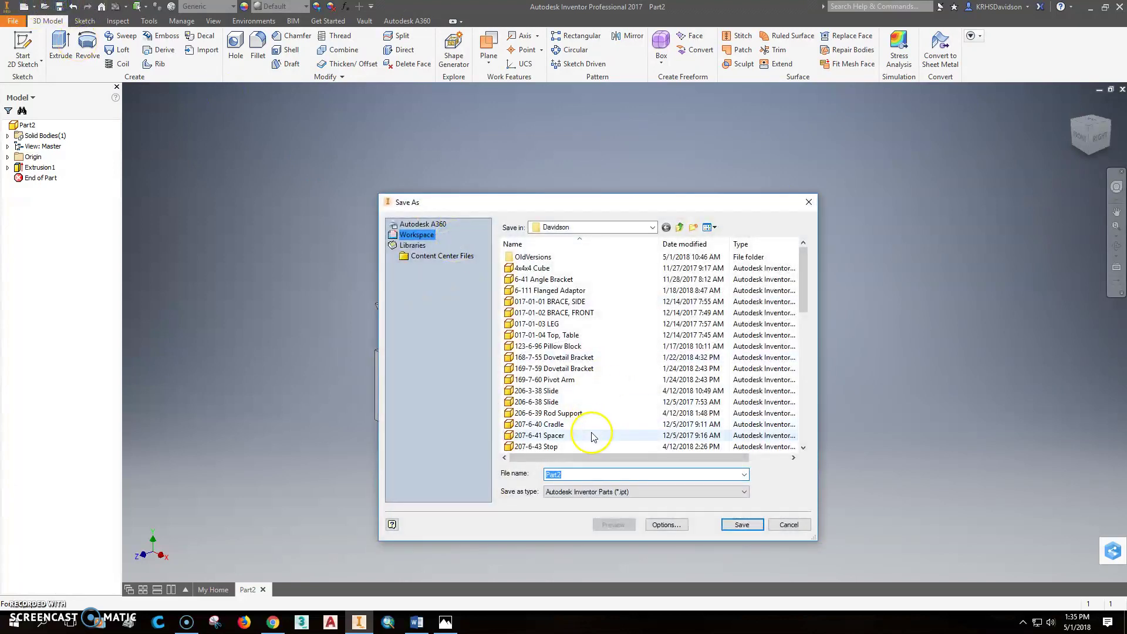
pyautogui.write('209-')
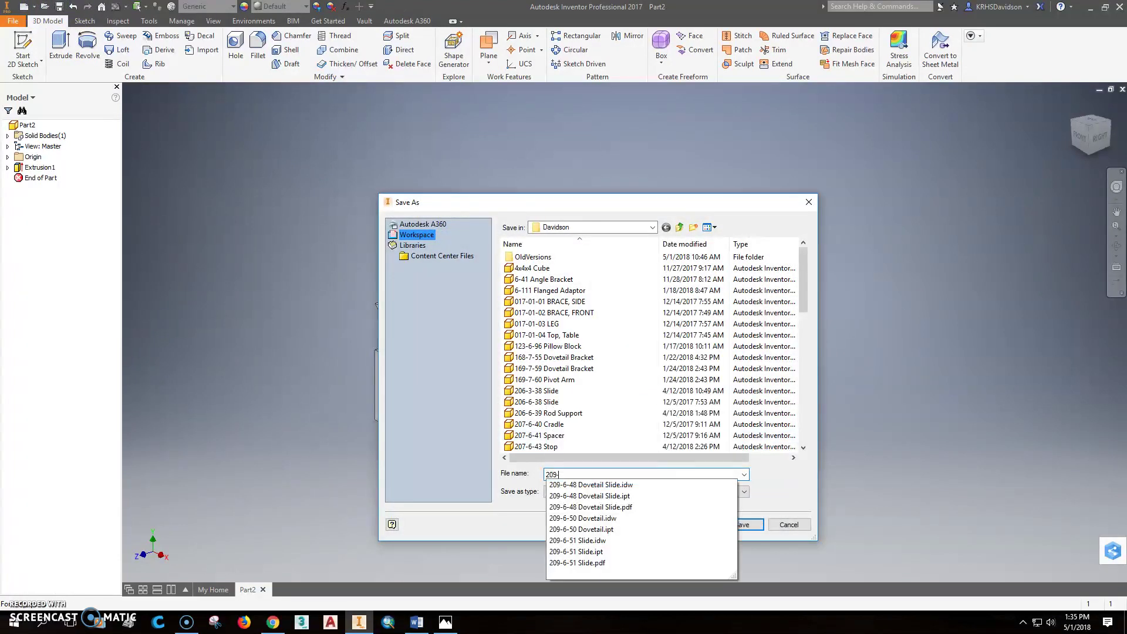
pyautogui.write('6-50 Do')
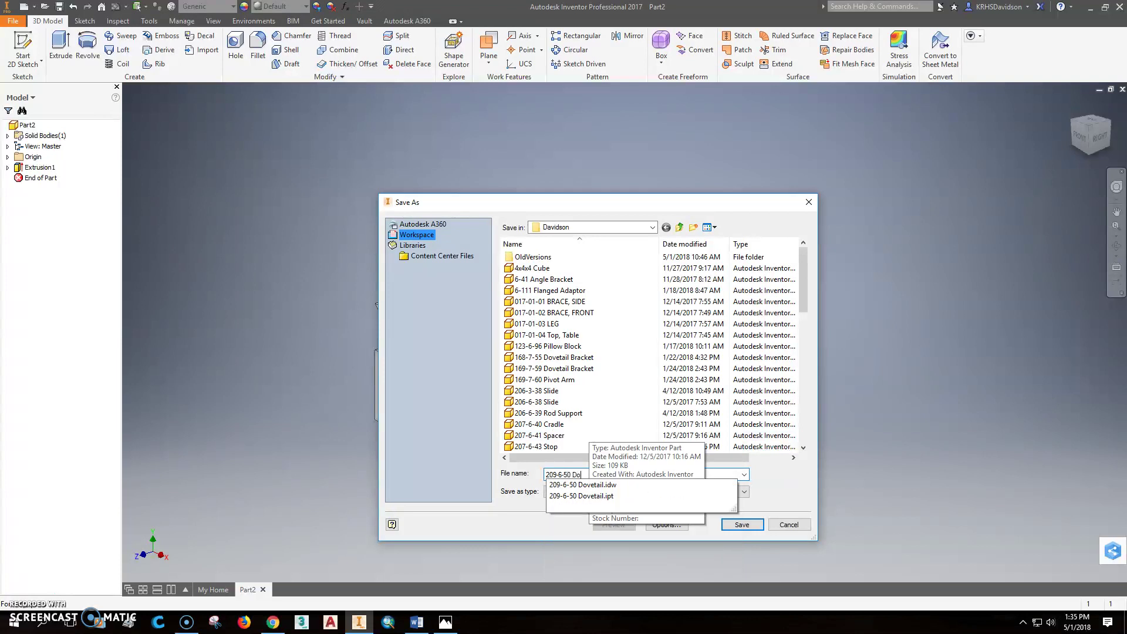
pyautogui.write('e')
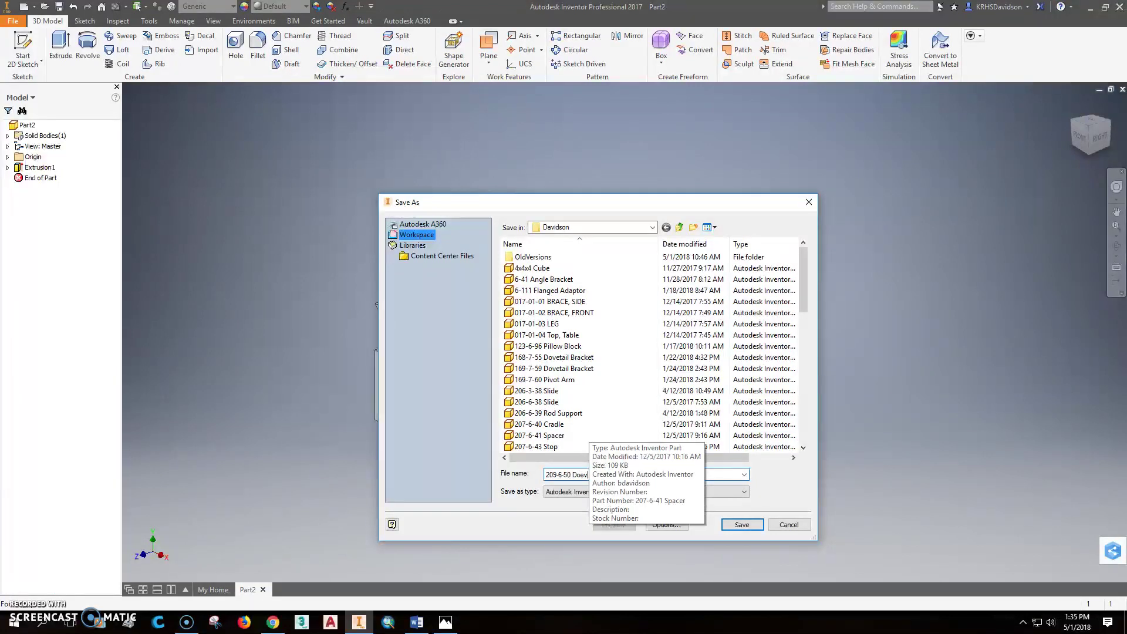
pyautogui.press('BackSpace')
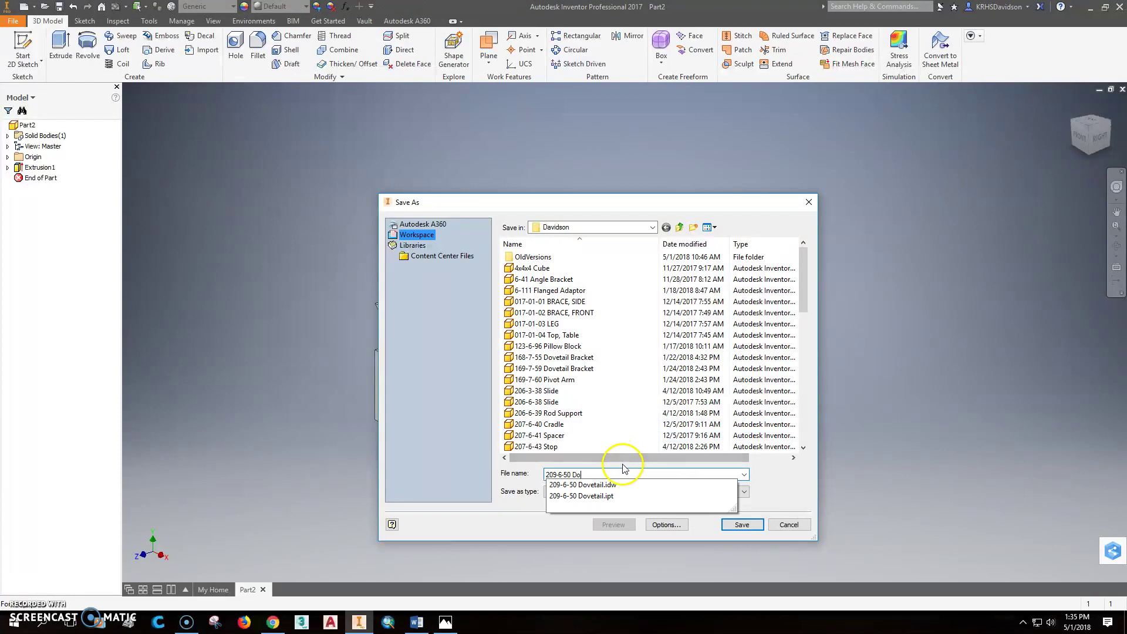
pyautogui.click(611, 496)
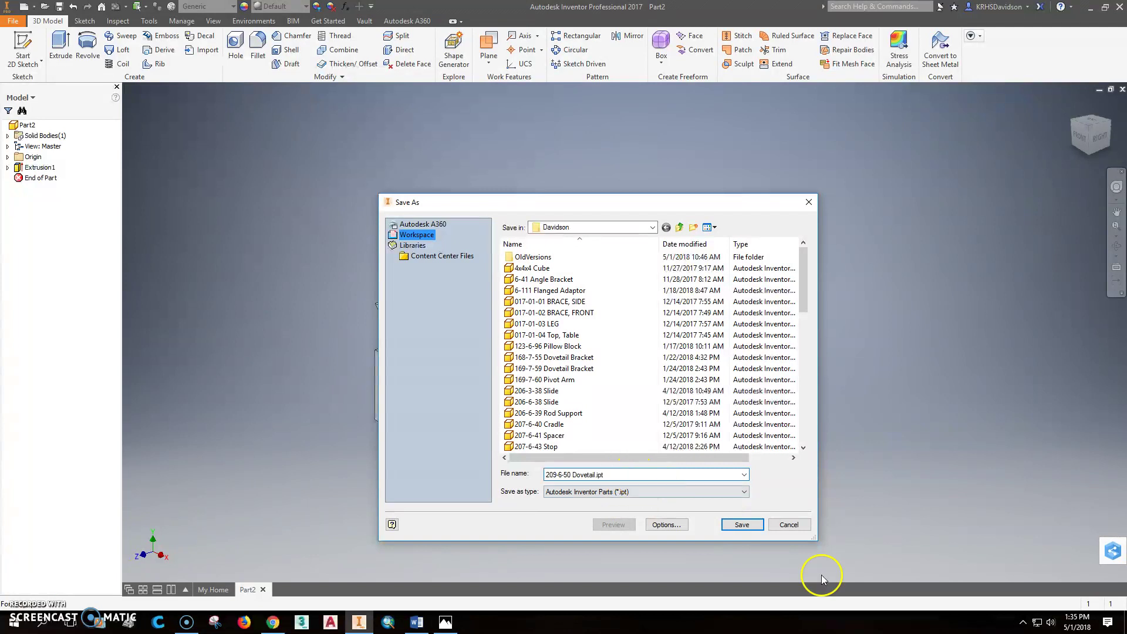
pyautogui.click(743, 524)
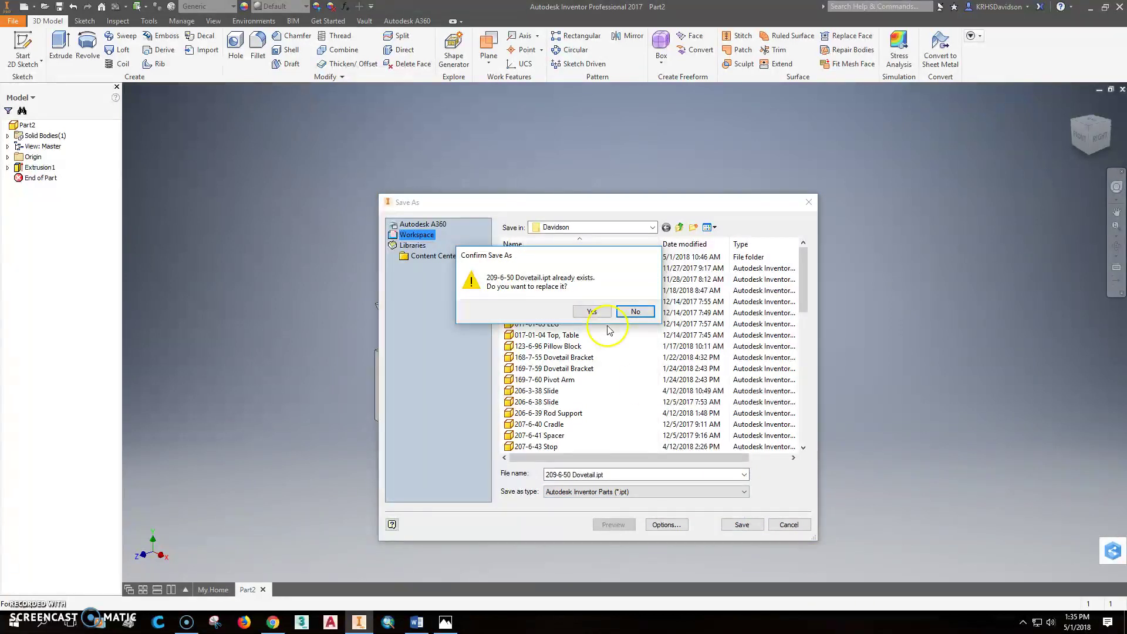
pyautogui.click(593, 312)
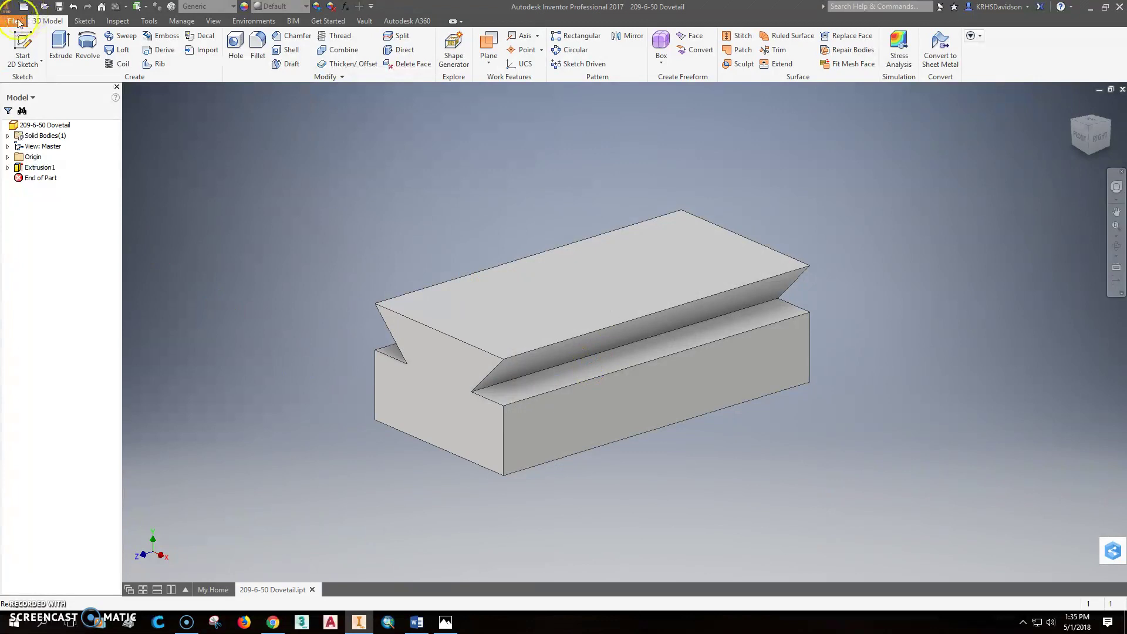
# Create a new drawing from the ANSI (in).idw template.
pyautogui.click(24, 7)
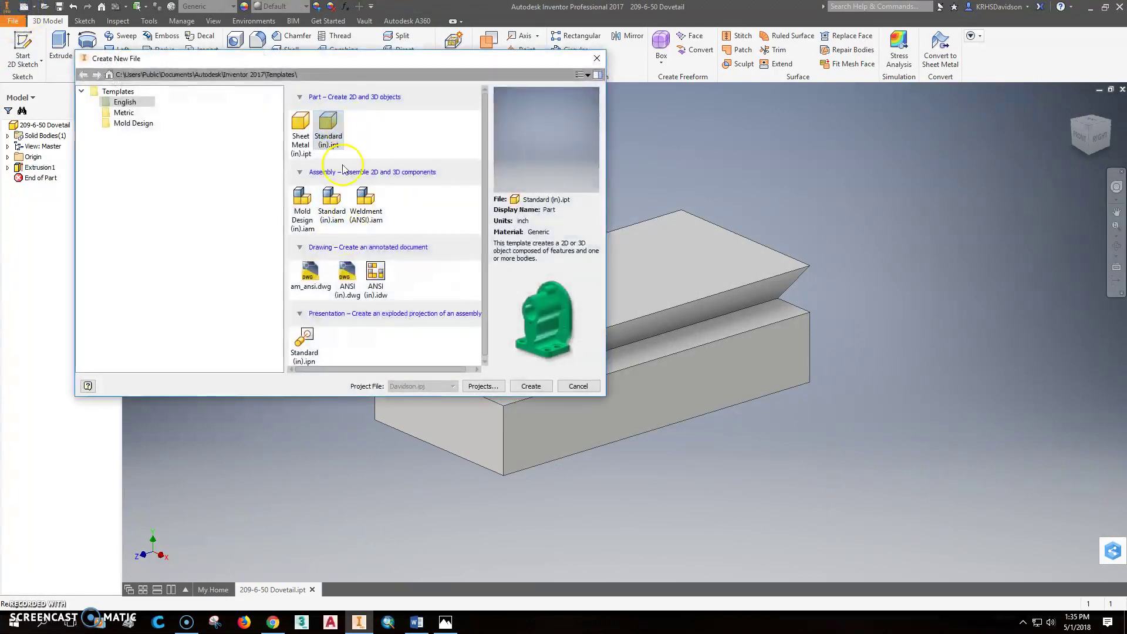
pyautogui.click(379, 273)
pyautogui.click(531, 387)
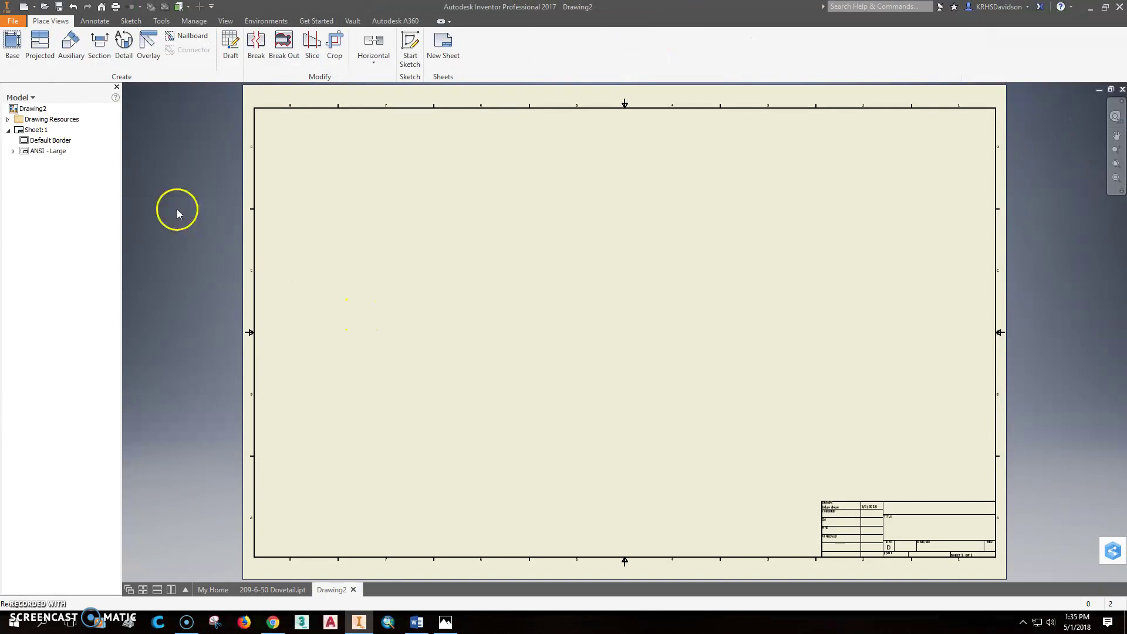
# Change Sheet:1's size from D to C.
pyautogui.rightClick(34, 132)
pyautogui.click(118, 226)
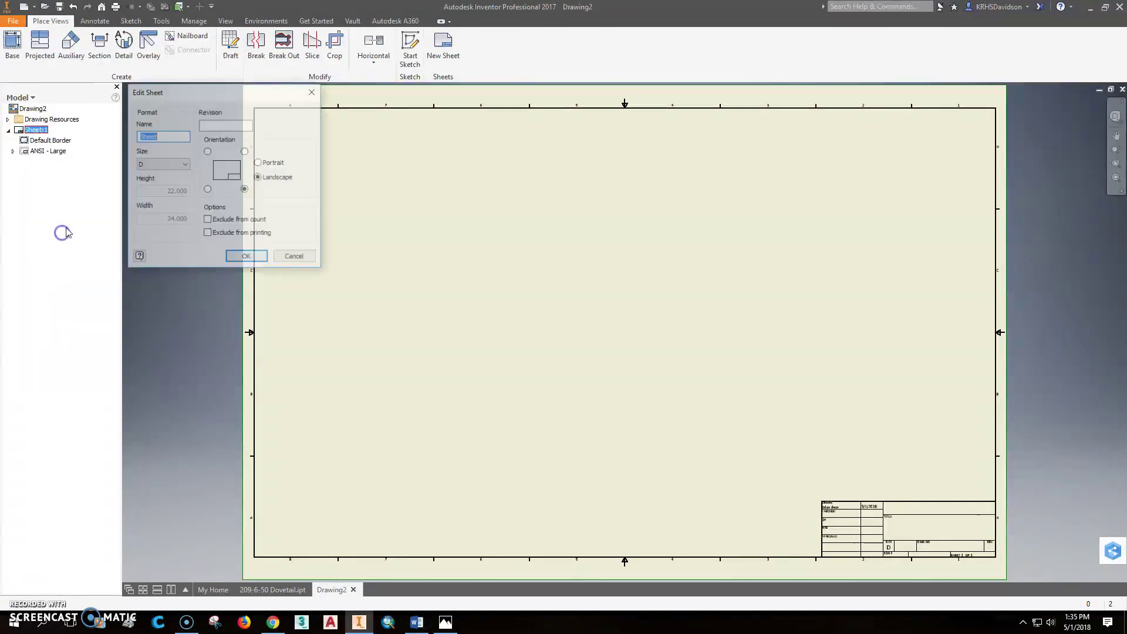
pyautogui.click(187, 163)
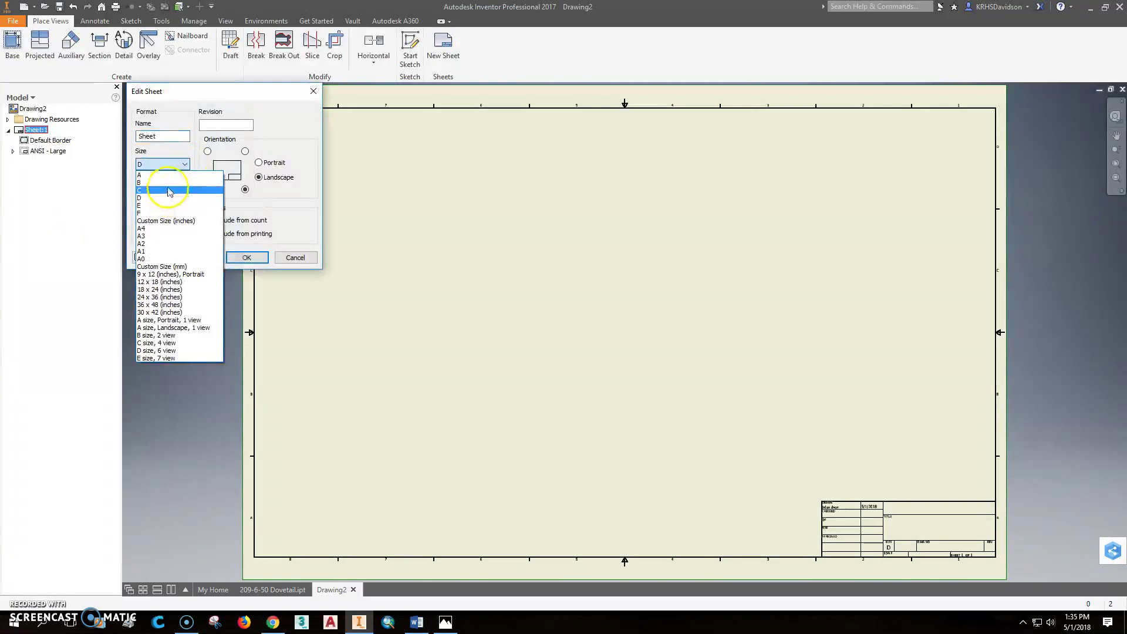
pyautogui.click(168, 190)
pyautogui.click(260, 260)
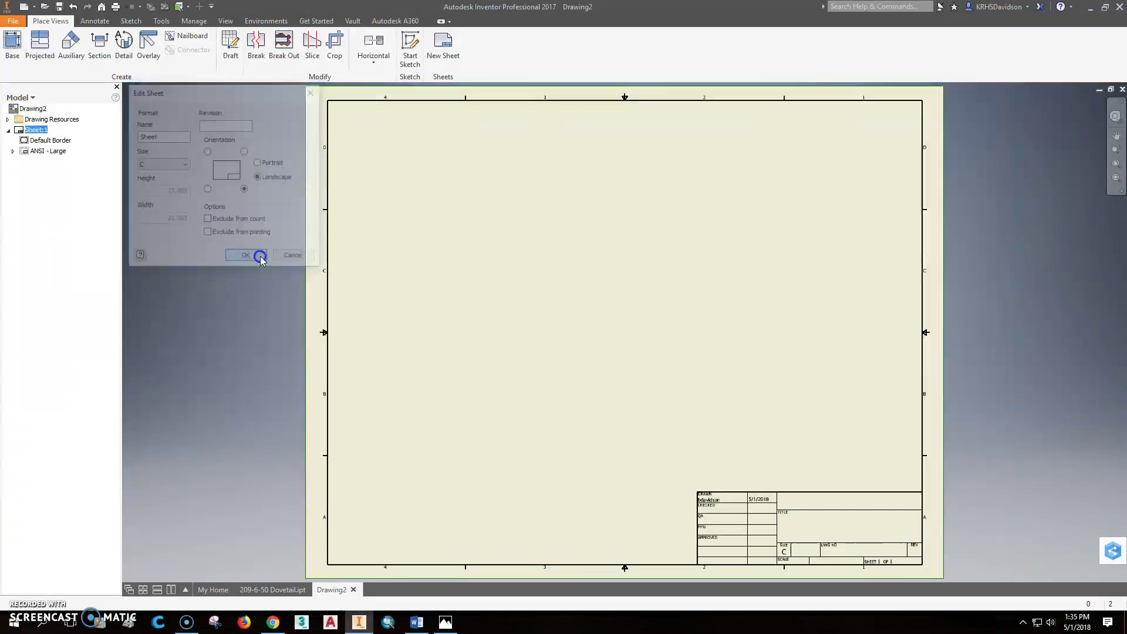
# Place a LEFT-oriented base view plus projected side, top and isometric views.
pyautogui.click(14, 46)
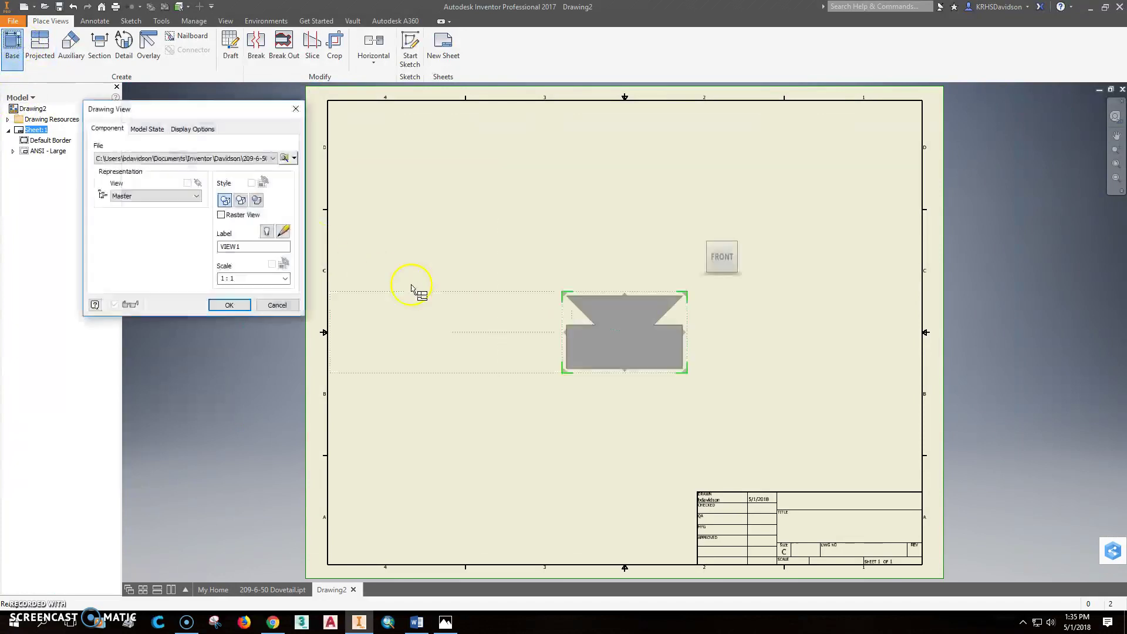
pyautogui.click(506, 395)
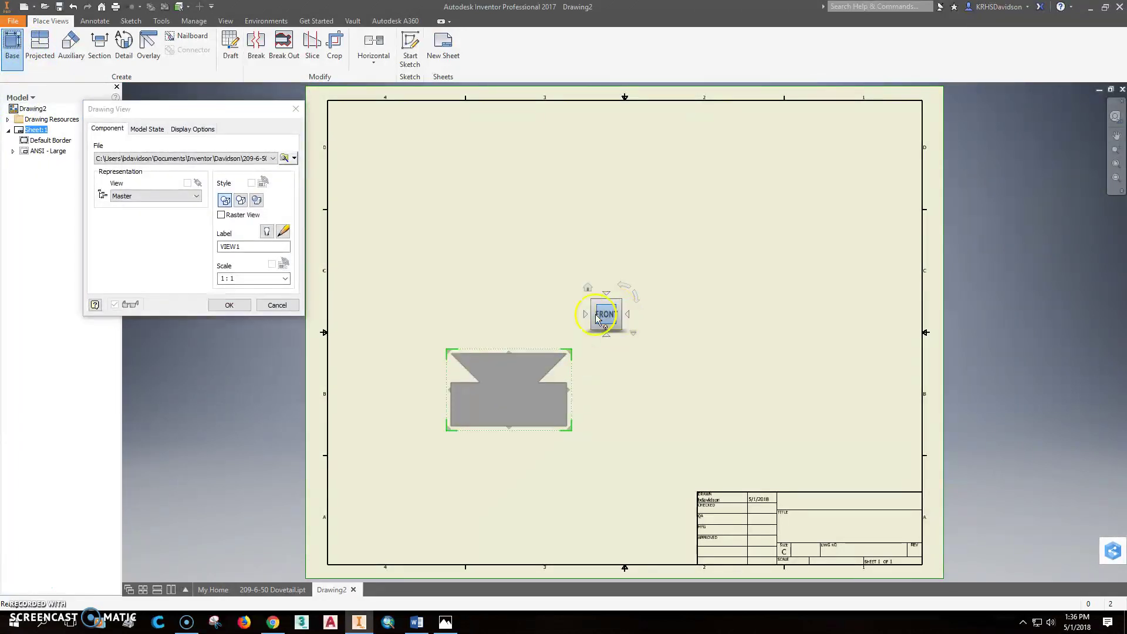
pyautogui.click(587, 315)
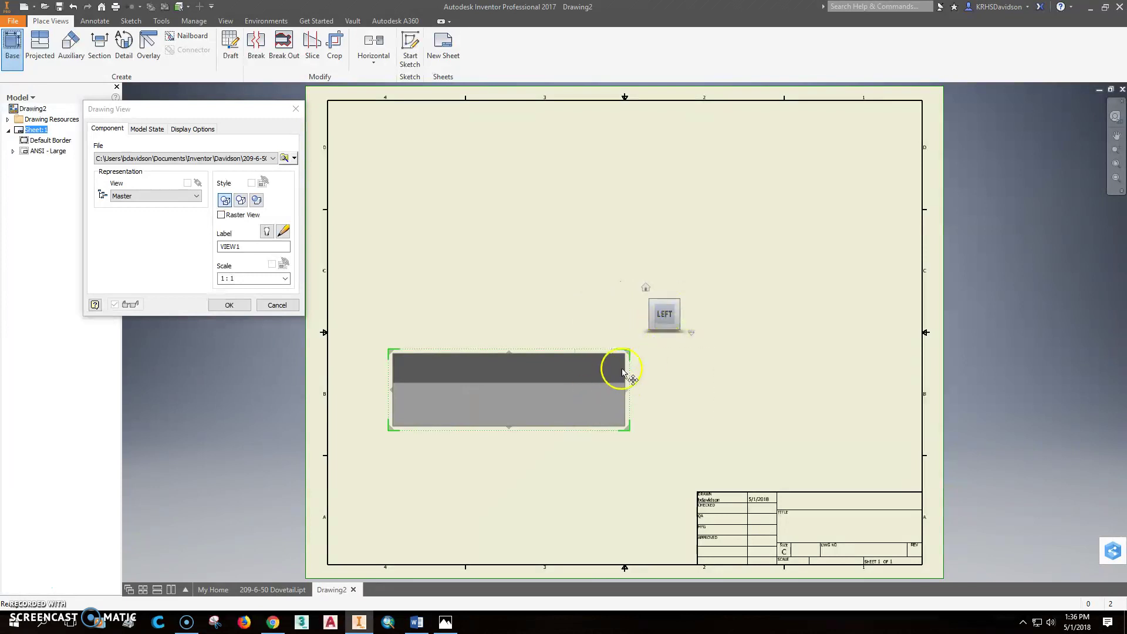
pyautogui.click(813, 404)
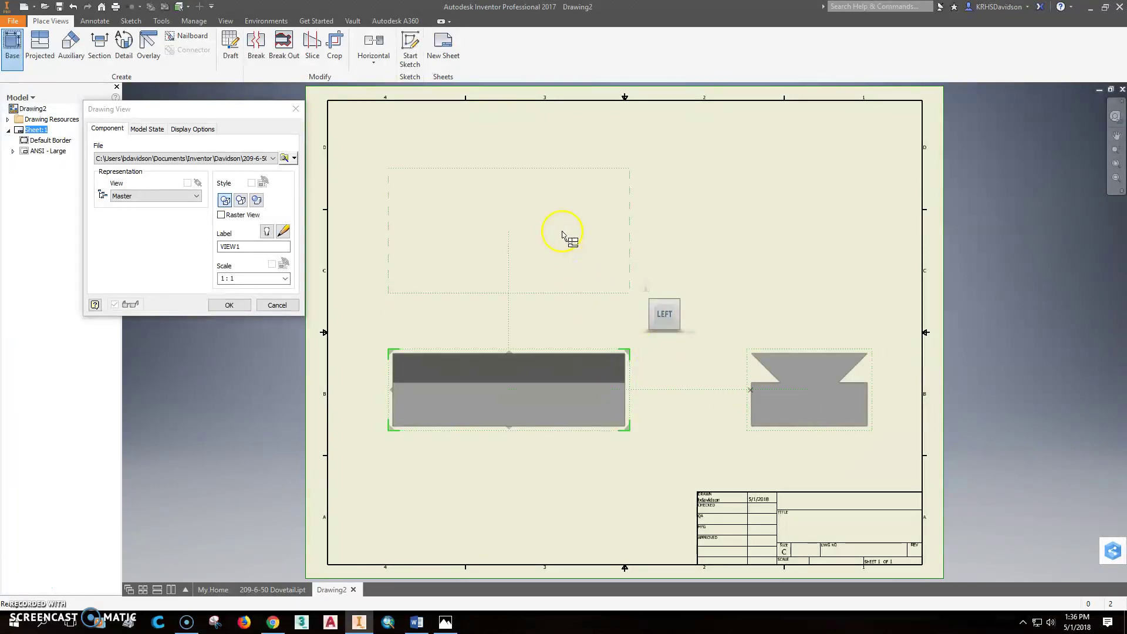
pyautogui.click(561, 219)
pyautogui.click(815, 193)
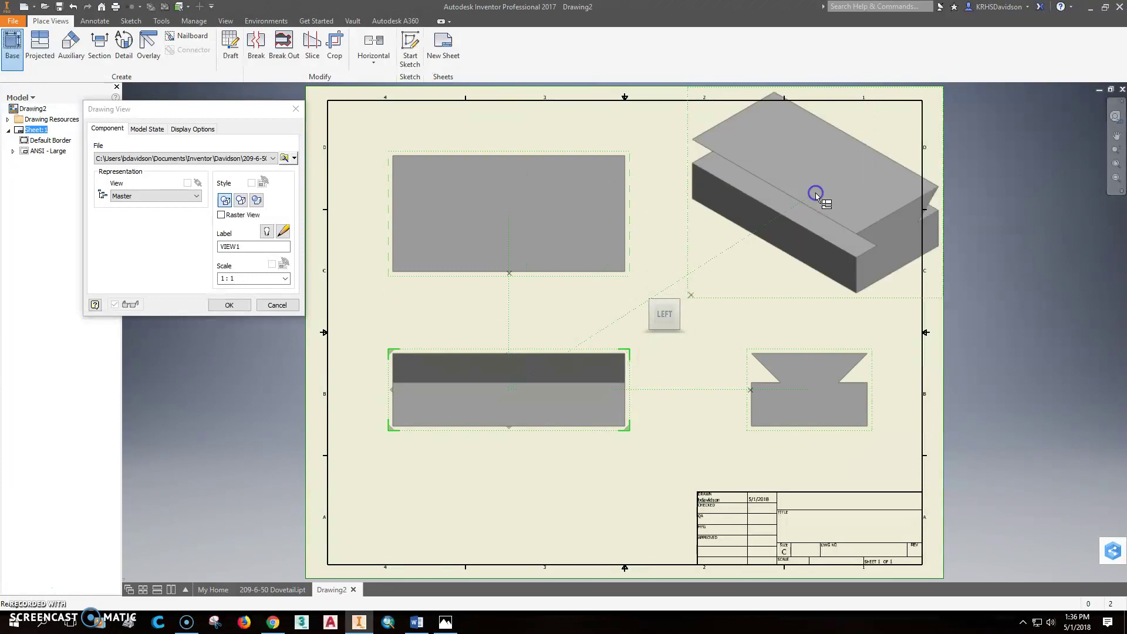
pyautogui.rightClick(815, 194)
pyautogui.click(863, 193)
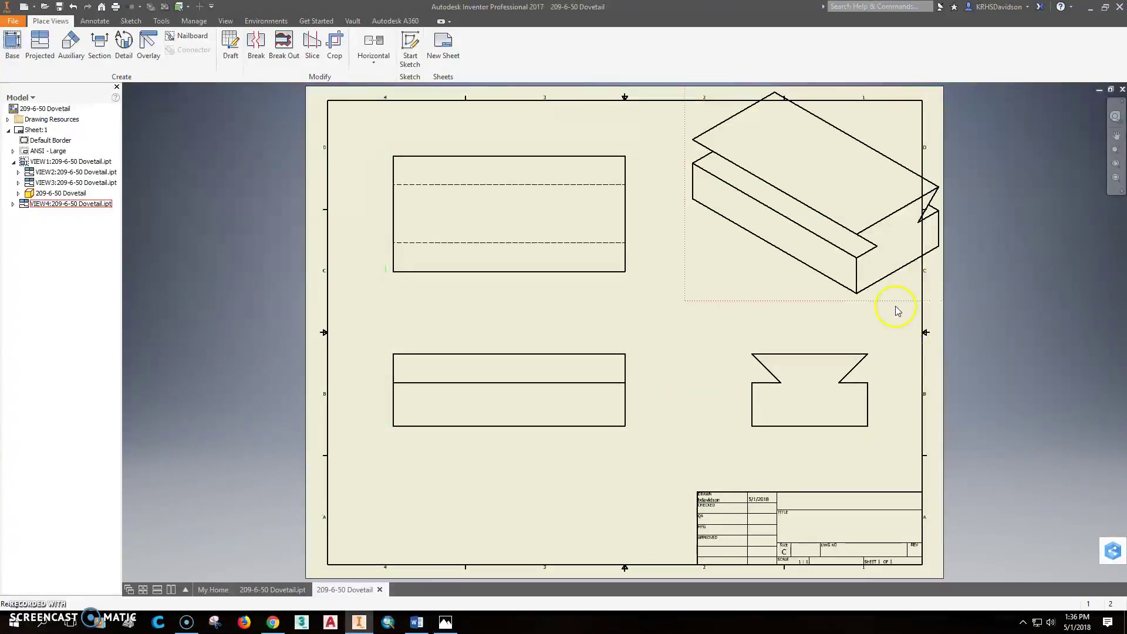
# Set the isometric view's scale to 1:2.
pyautogui.doubleClick(890, 303)
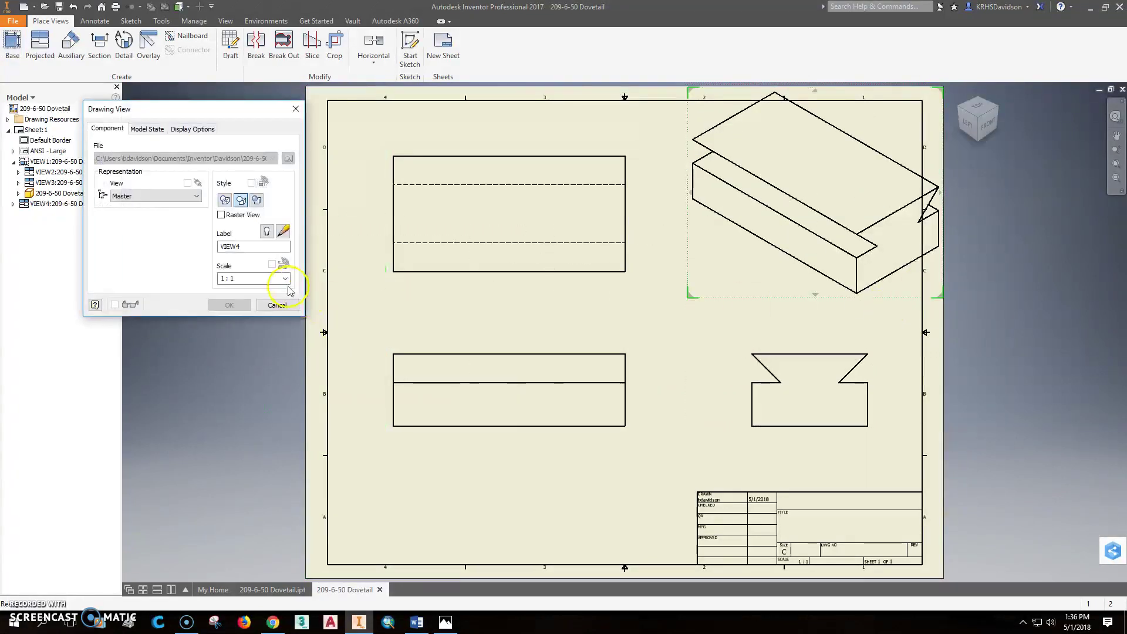
pyautogui.click(285, 280)
pyautogui.click(241, 301)
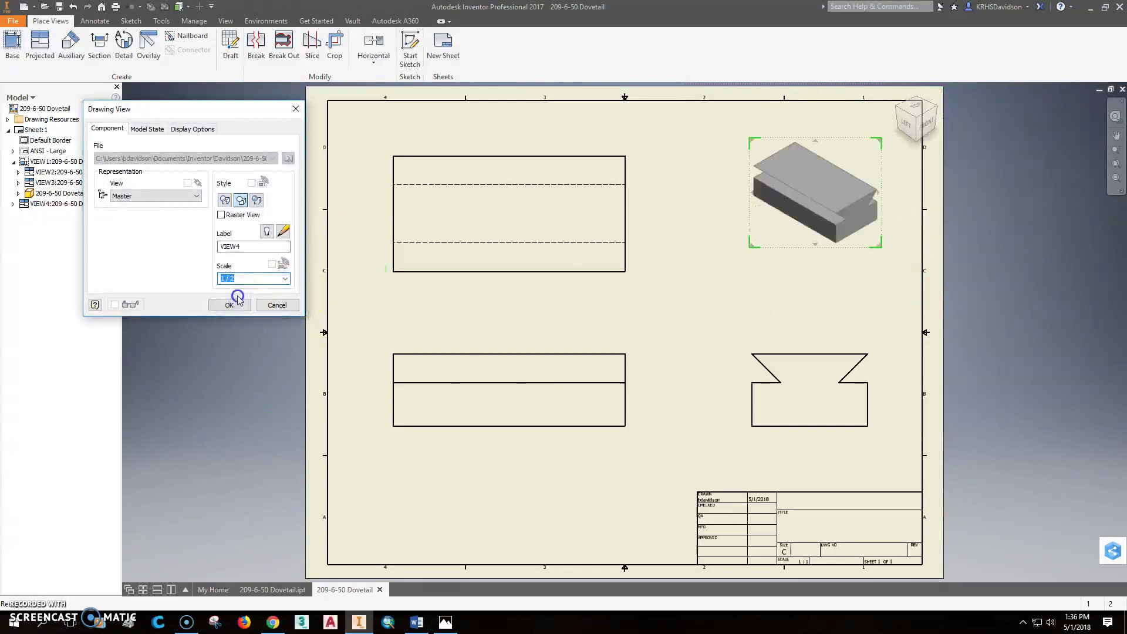
pyautogui.click(229, 305)
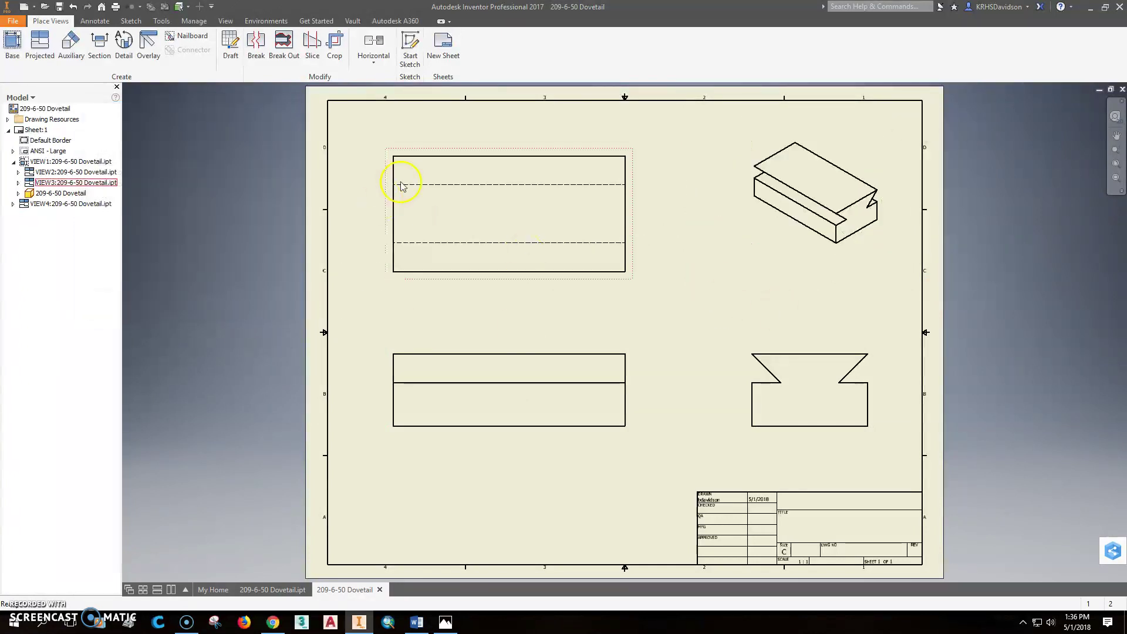
# Dimension the right-side profile view with its 4.00 width and 1.50 base height.
pyautogui.click(101, 23)
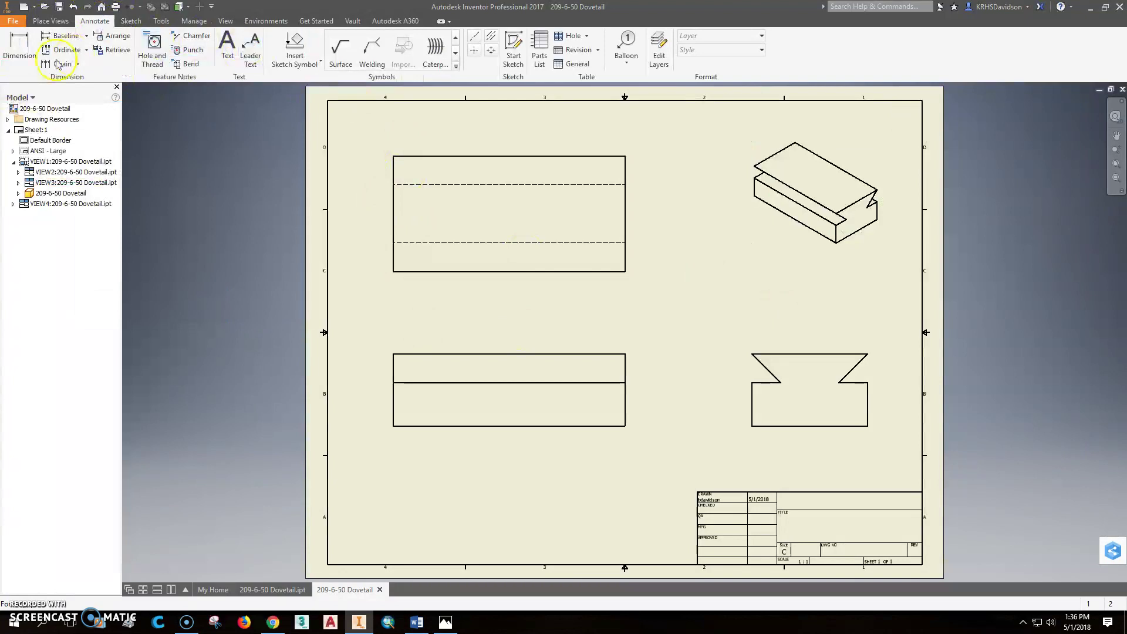
pyautogui.click(20, 47)
pyautogui.click(19, 47)
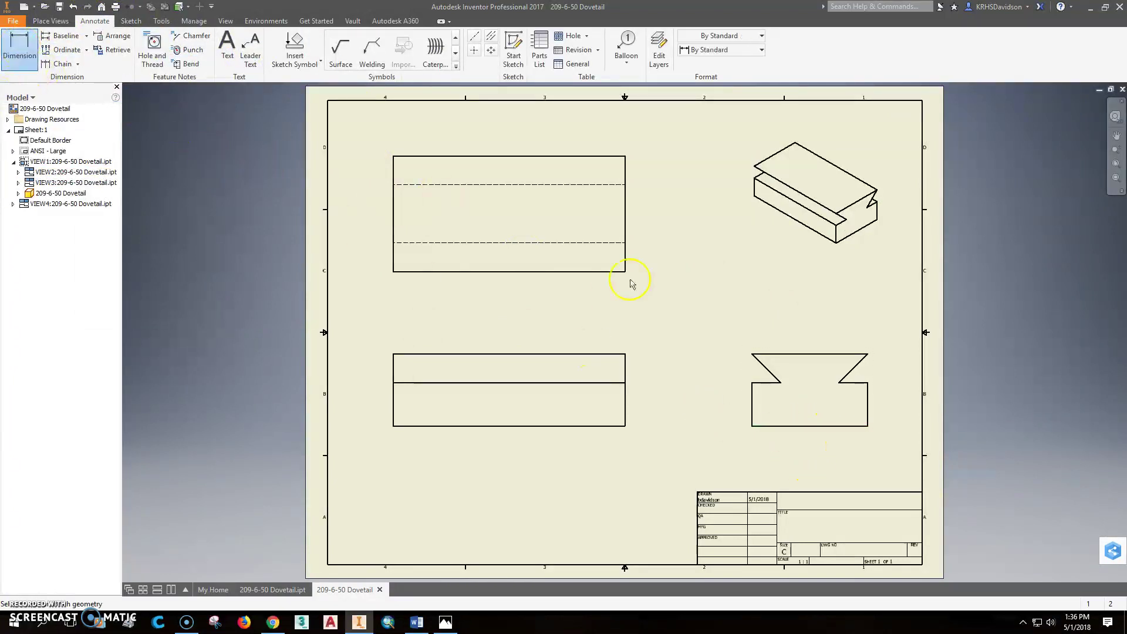
pyautogui.click(776, 426)
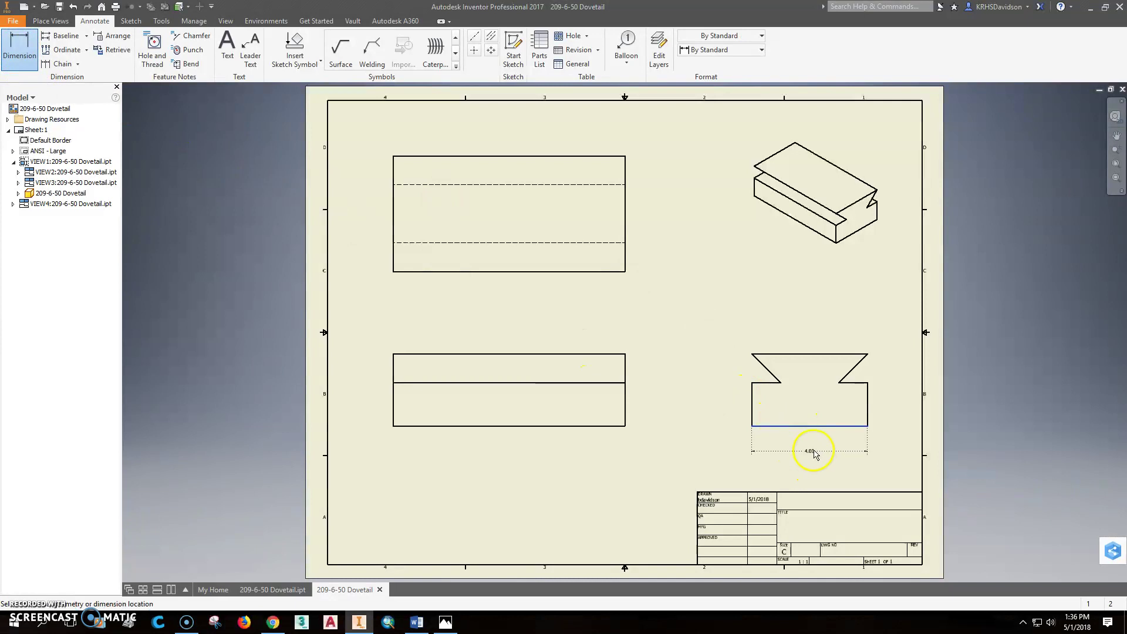
pyautogui.click(815, 450)
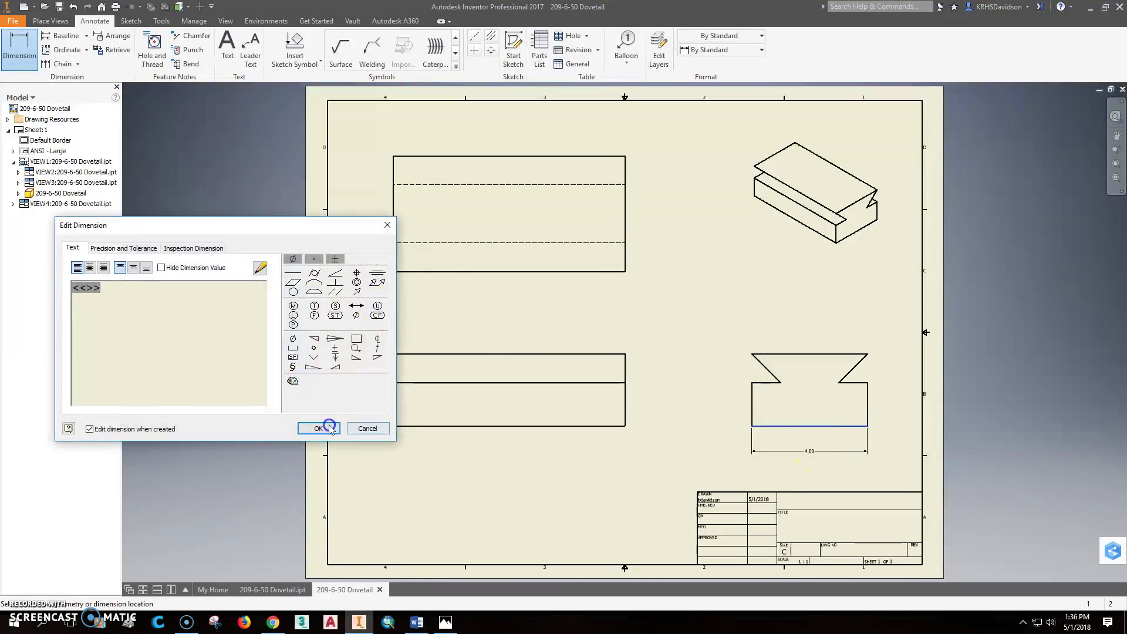
pyautogui.click(327, 428)
pyautogui.click(722, 393)
pyautogui.click(752, 398)
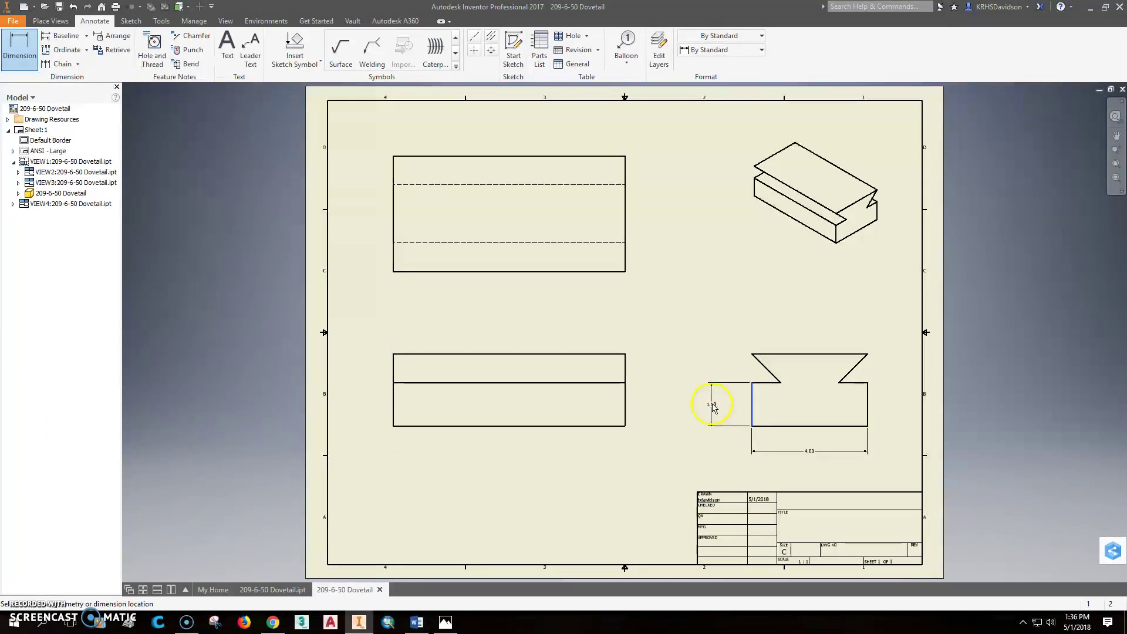
pyautogui.click(716, 405)
pyautogui.click(320, 428)
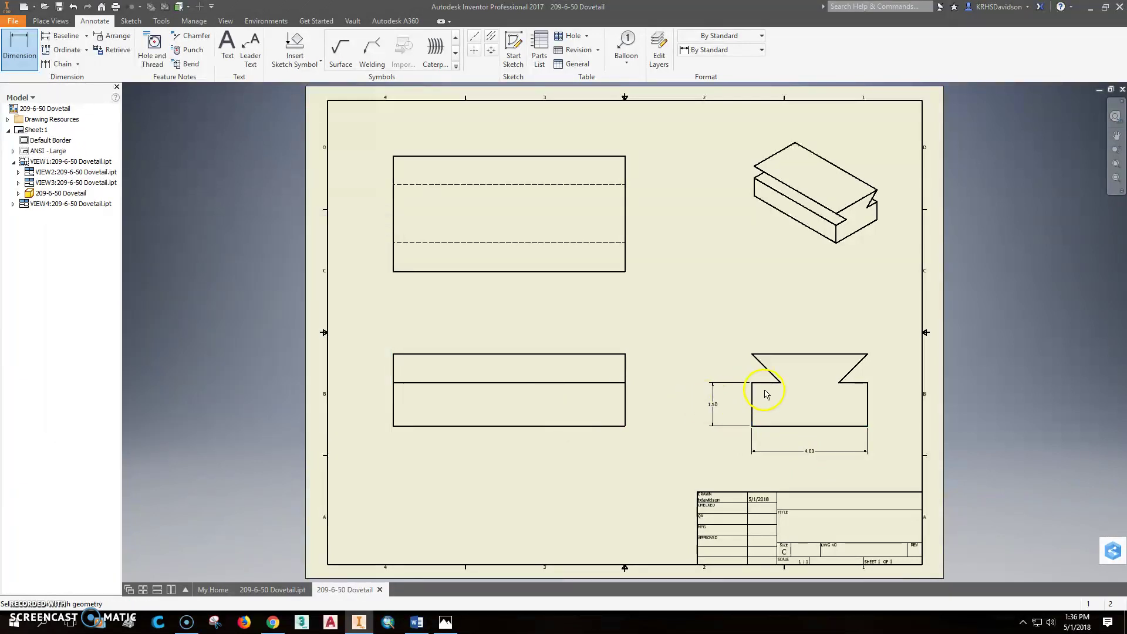
pyautogui.click(762, 385)
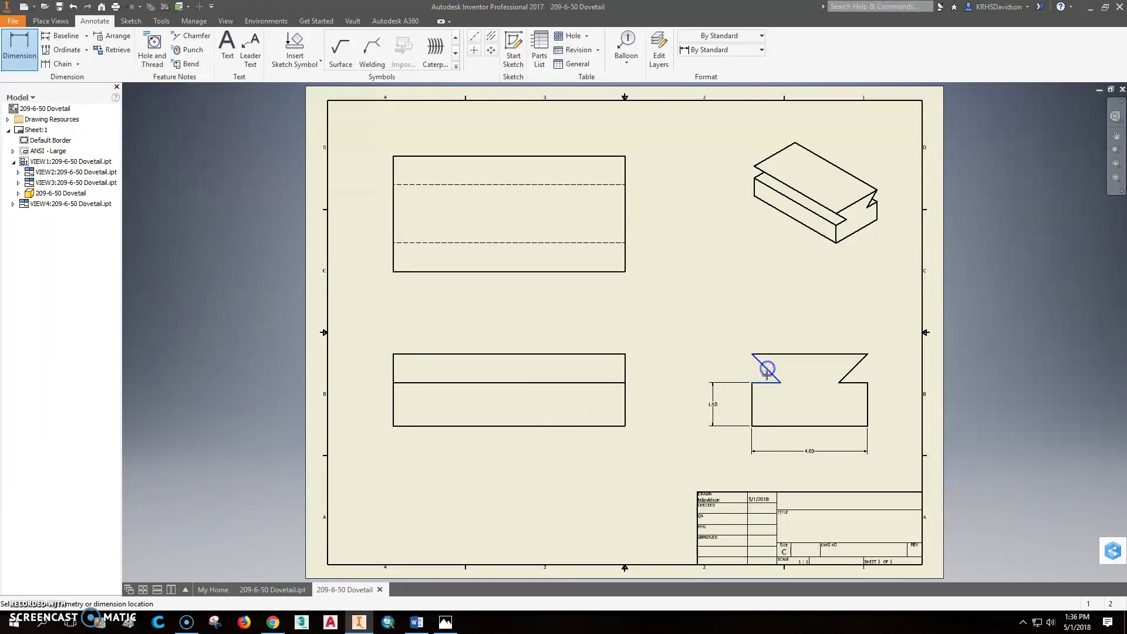
pyautogui.press('Escape')
pyautogui.press('Escape')
# Add the 45° angle dimension between the dovetail's ledge and slanted edge.
pyautogui.scroll(-3, 654, 393)
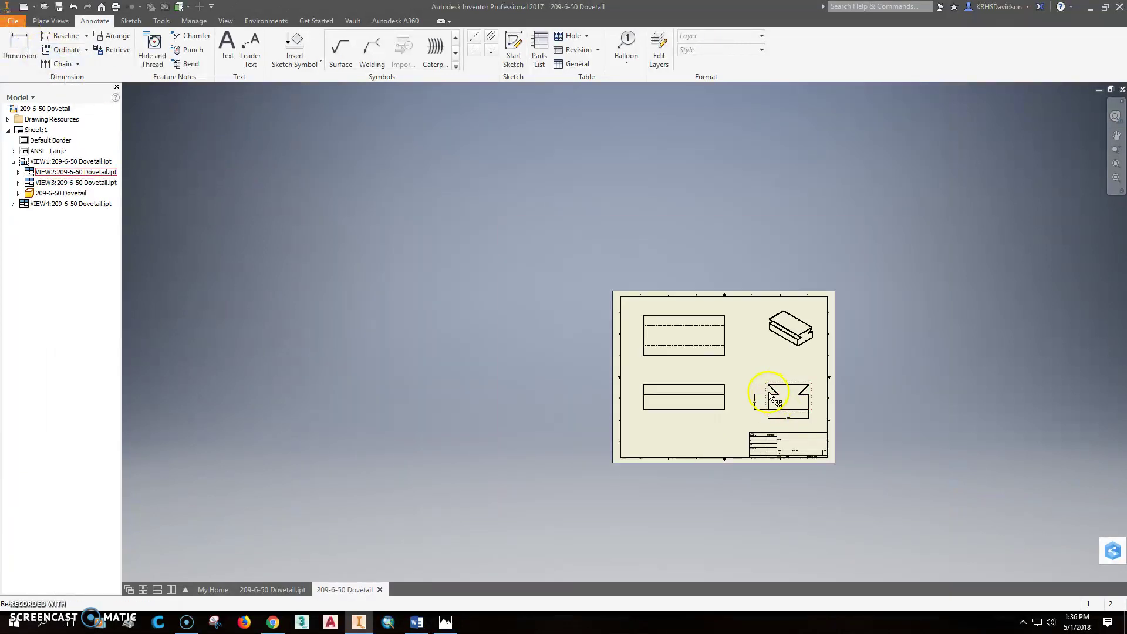
pyautogui.scroll(8, 768, 398)
pyautogui.click(798, 418)
pyautogui.click(800, 374)
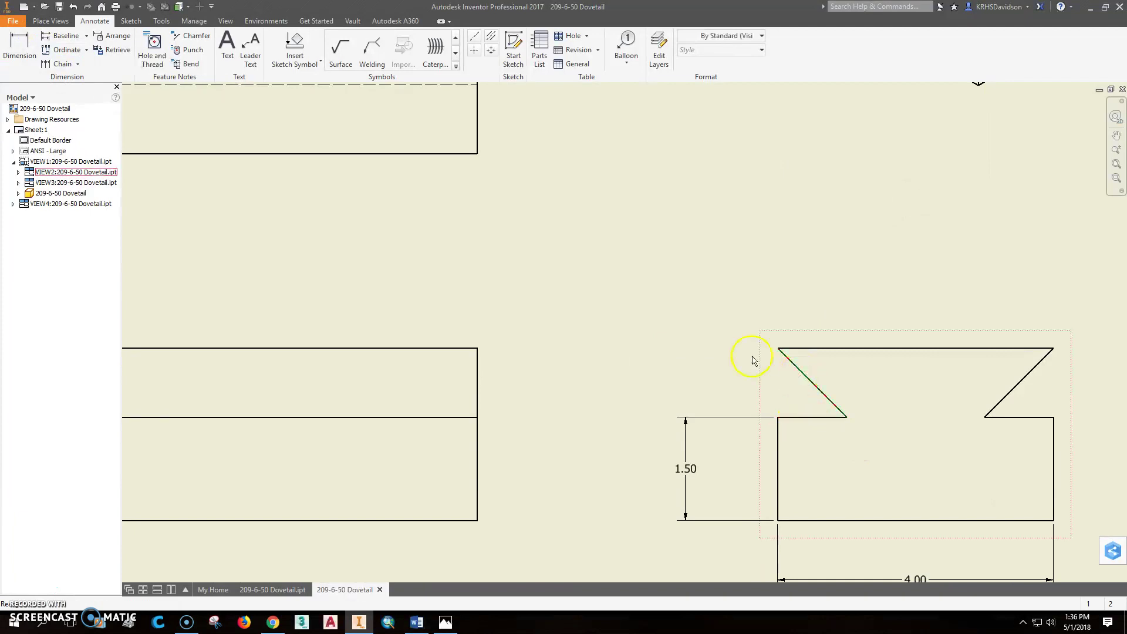
pyautogui.click(20, 49)
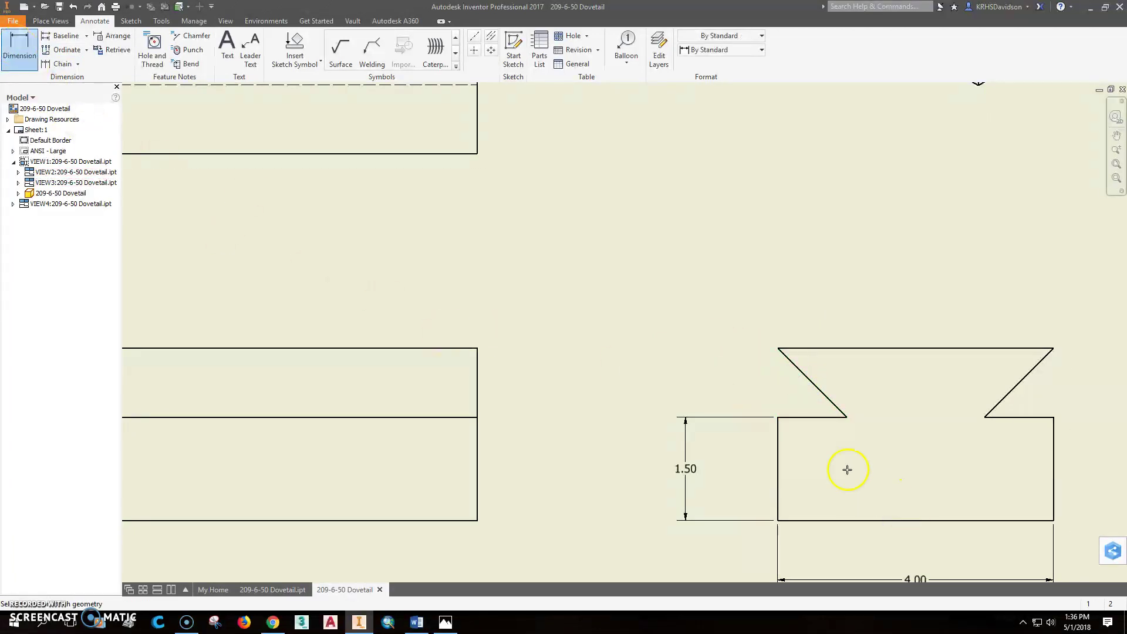
pyautogui.click(793, 418)
pyautogui.click(800, 374)
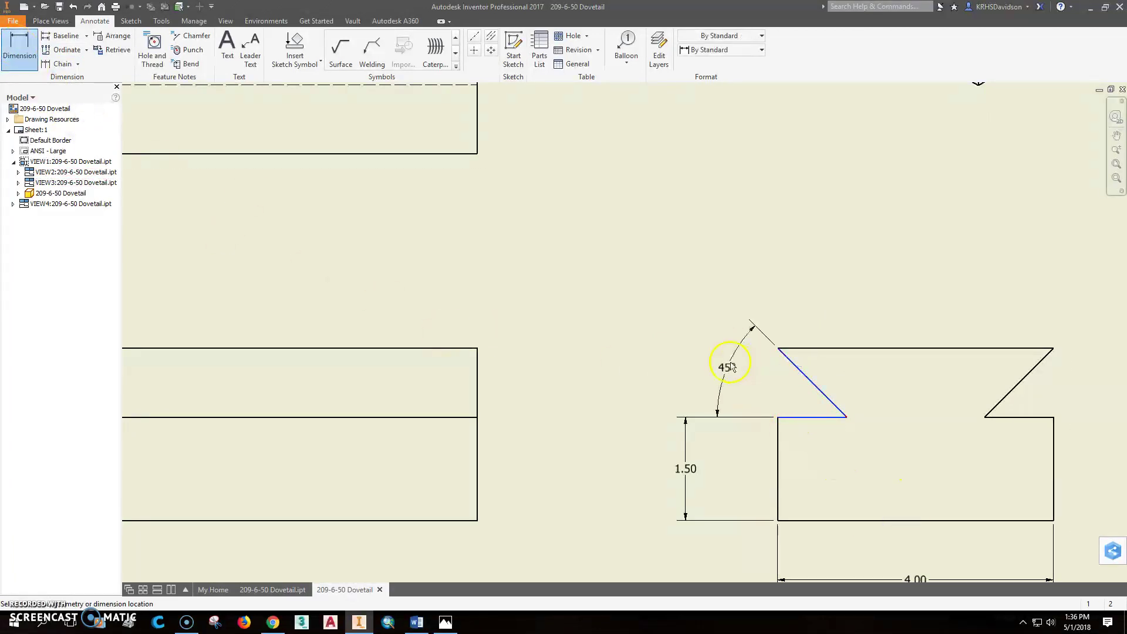
pyautogui.click(698, 368)
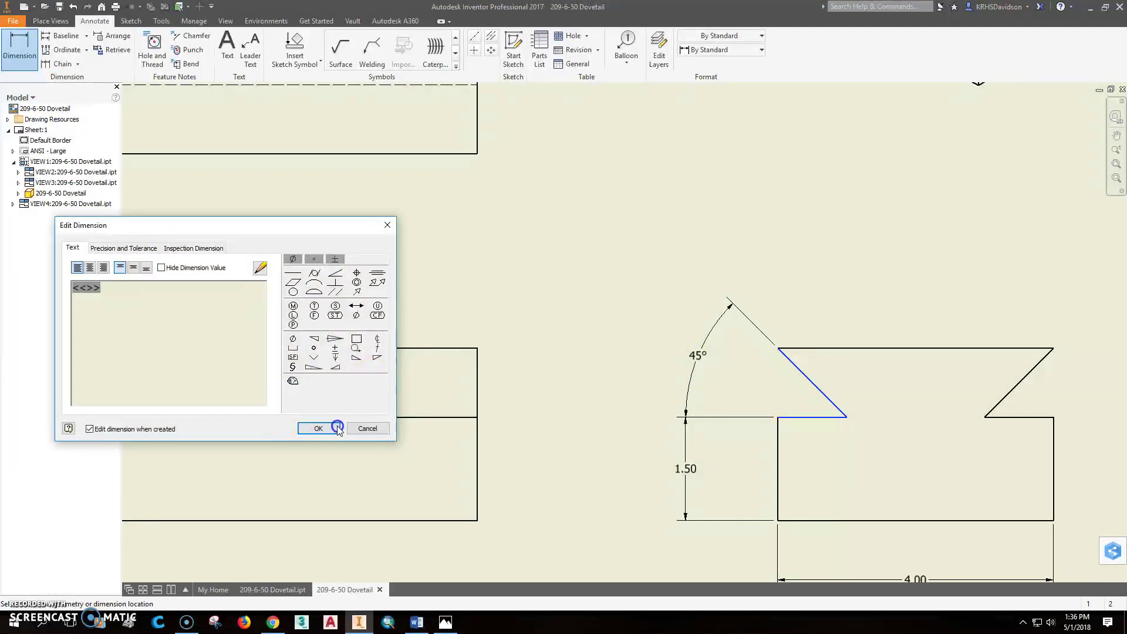
pyautogui.click(312, 428)
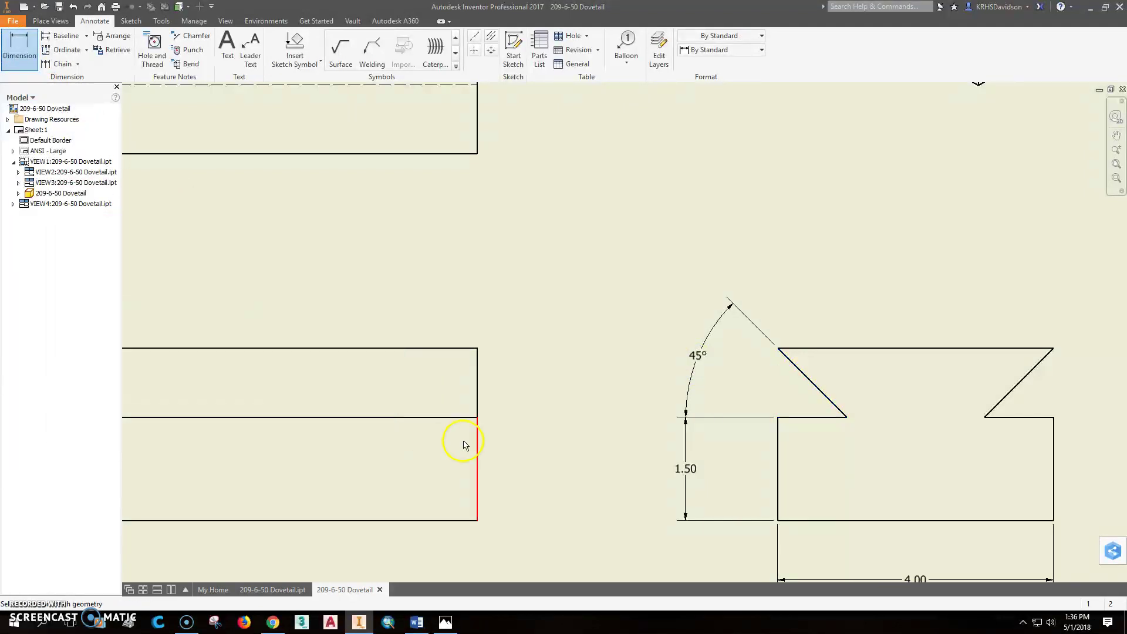
# Dimension the front view's 2.50 overall height.
pyautogui.click(448, 348)
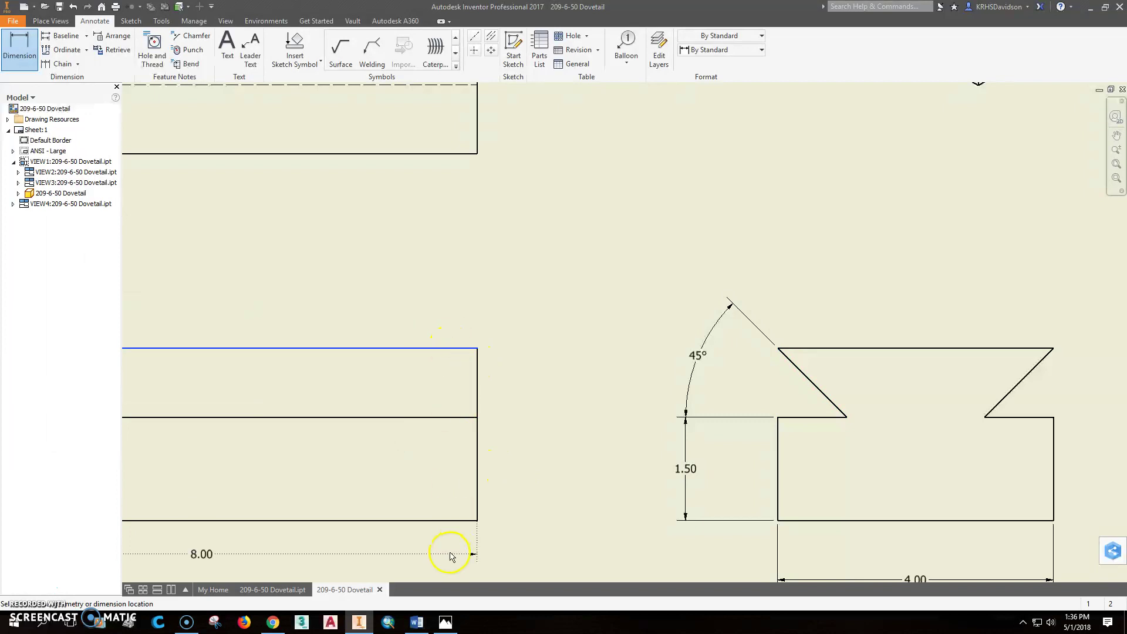
pyautogui.click(460, 522)
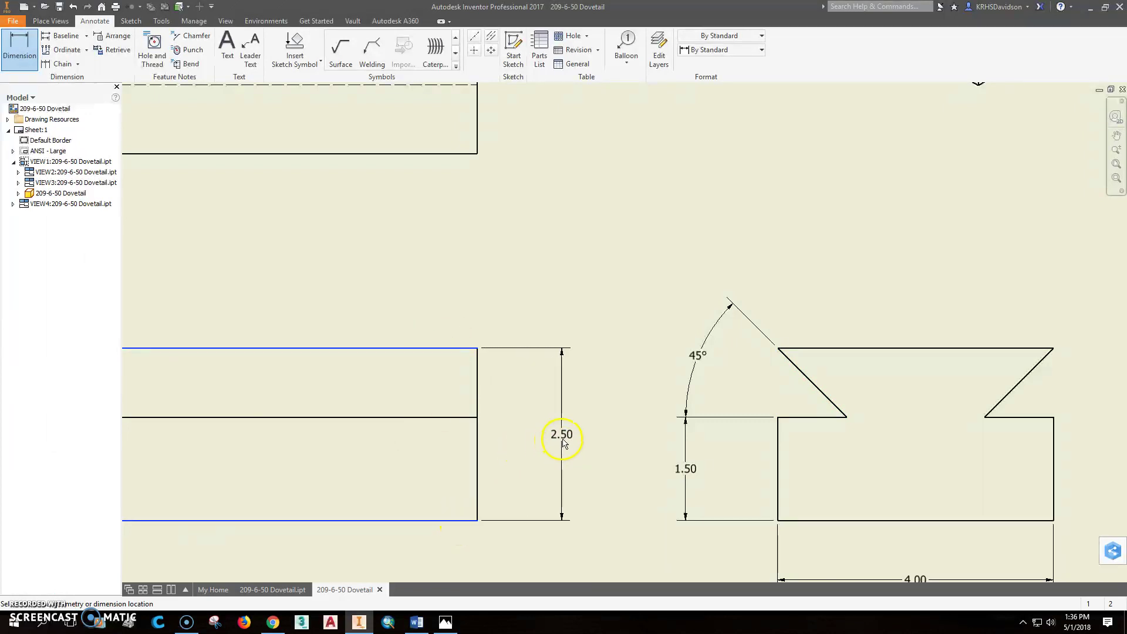
pyautogui.click(560, 444)
pyautogui.click(330, 424)
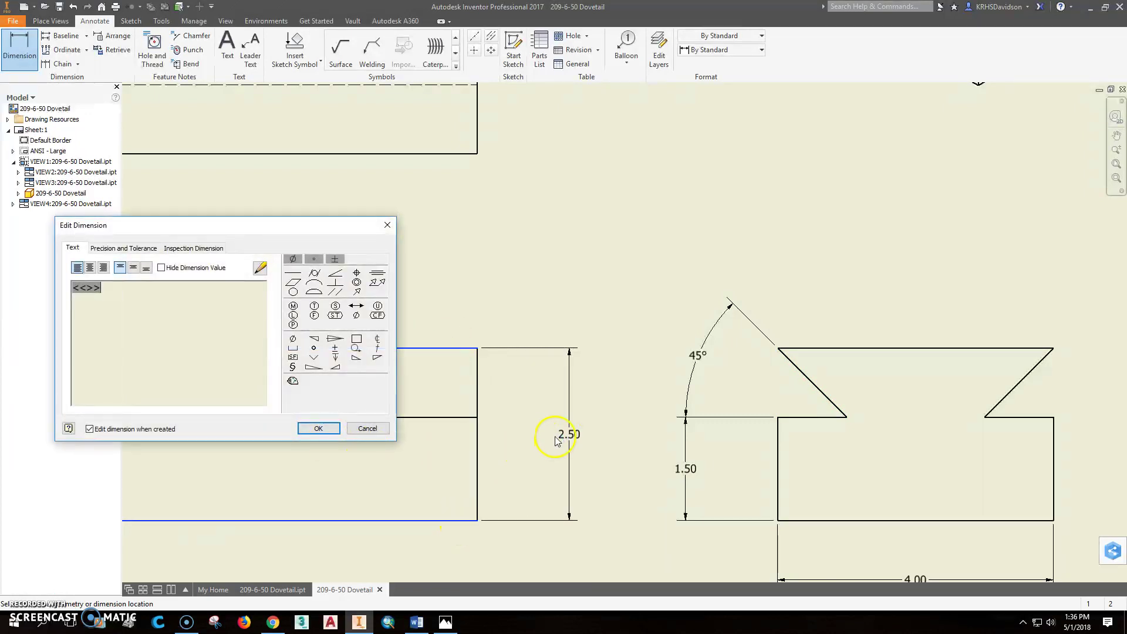
pyautogui.click(328, 428)
# Dimension the top view's bottom edge with an 8.00 length placed below the view.
pyautogui.scroll(3, 767, 435)
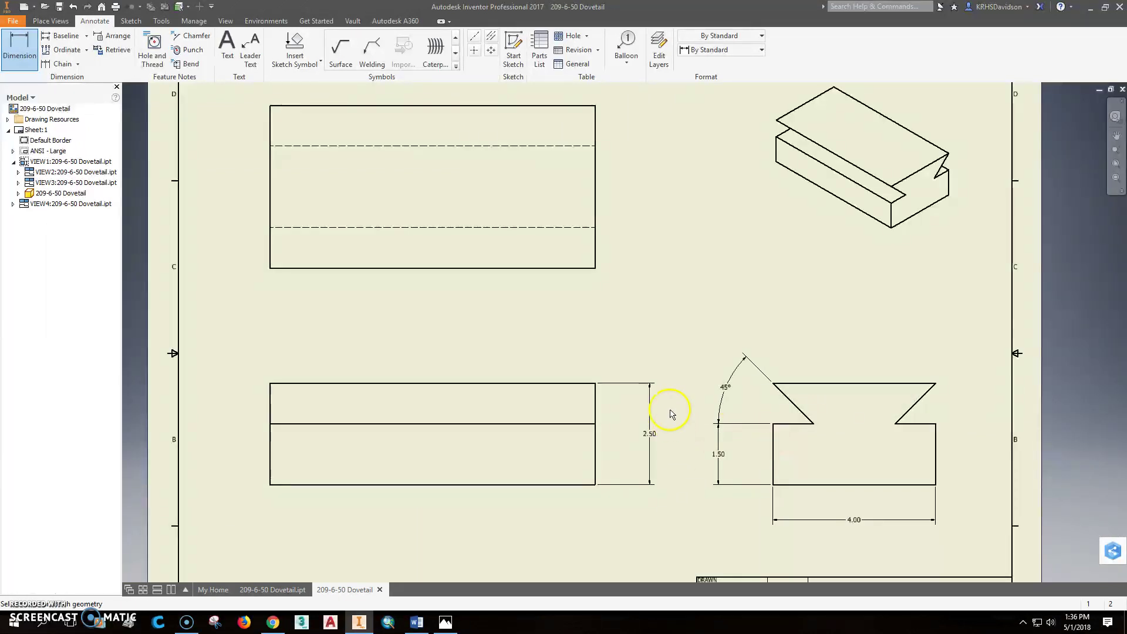
pyautogui.press('d')
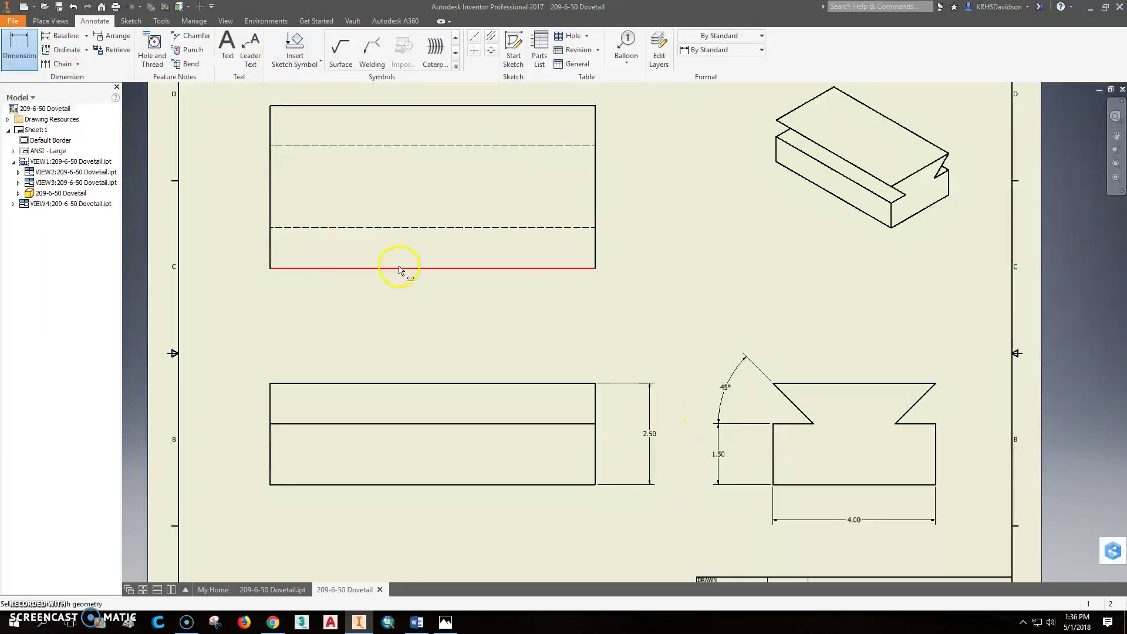
pyautogui.click(399, 268)
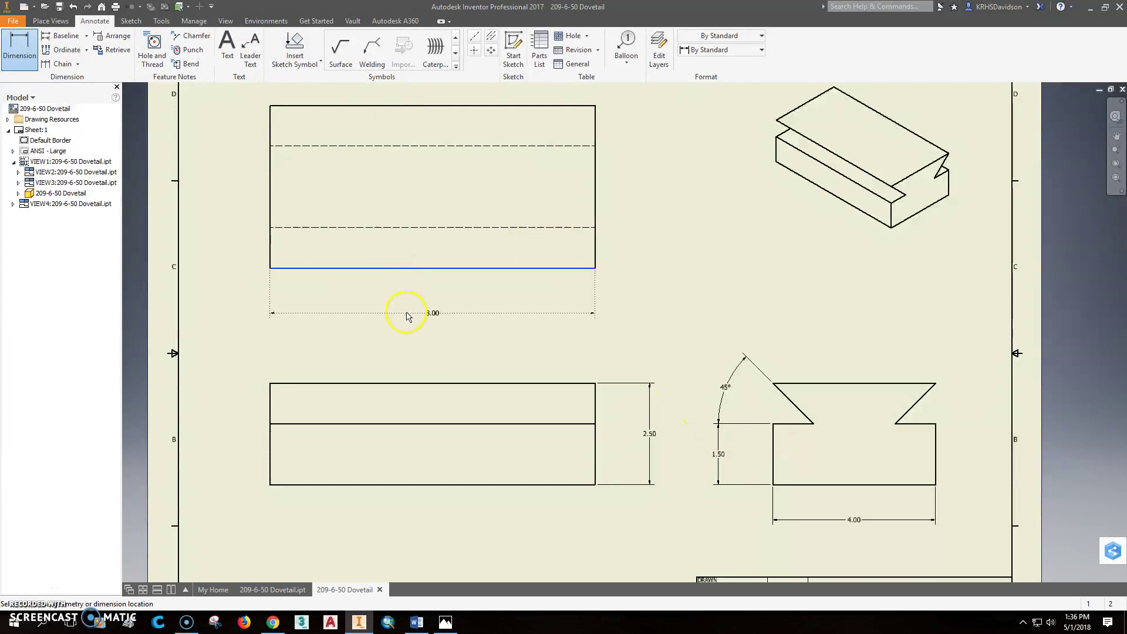
pyautogui.click(406, 314)
pyautogui.click(322, 428)
pyautogui.scroll(3, 606, 299)
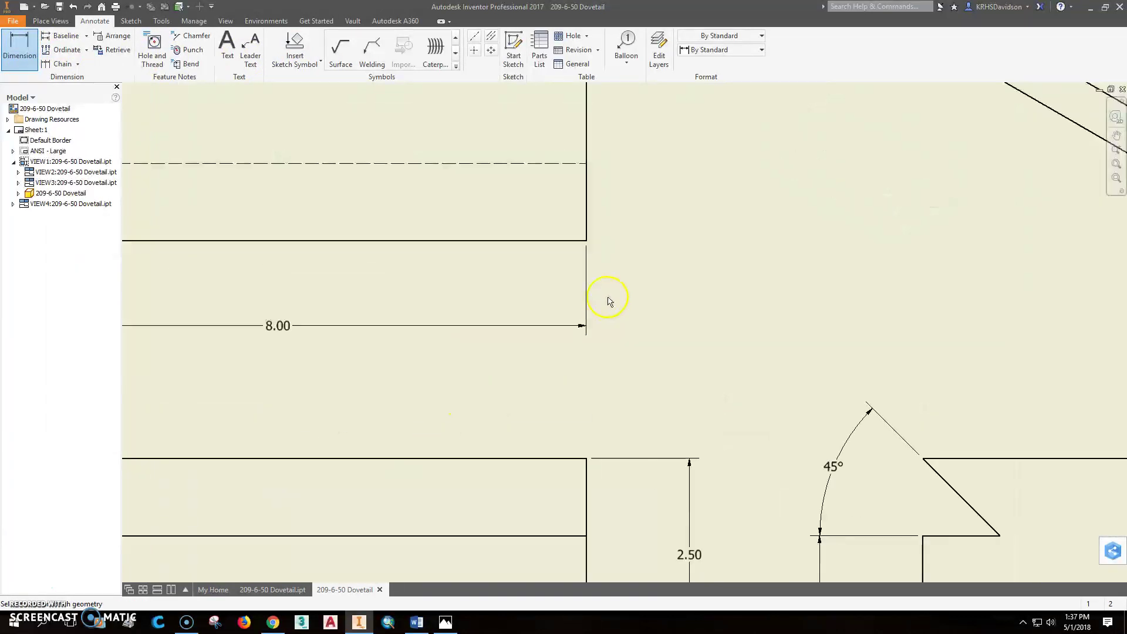
pyautogui.moveTo(622, 324); pyautogui.dragTo(596, 271, button='middle')
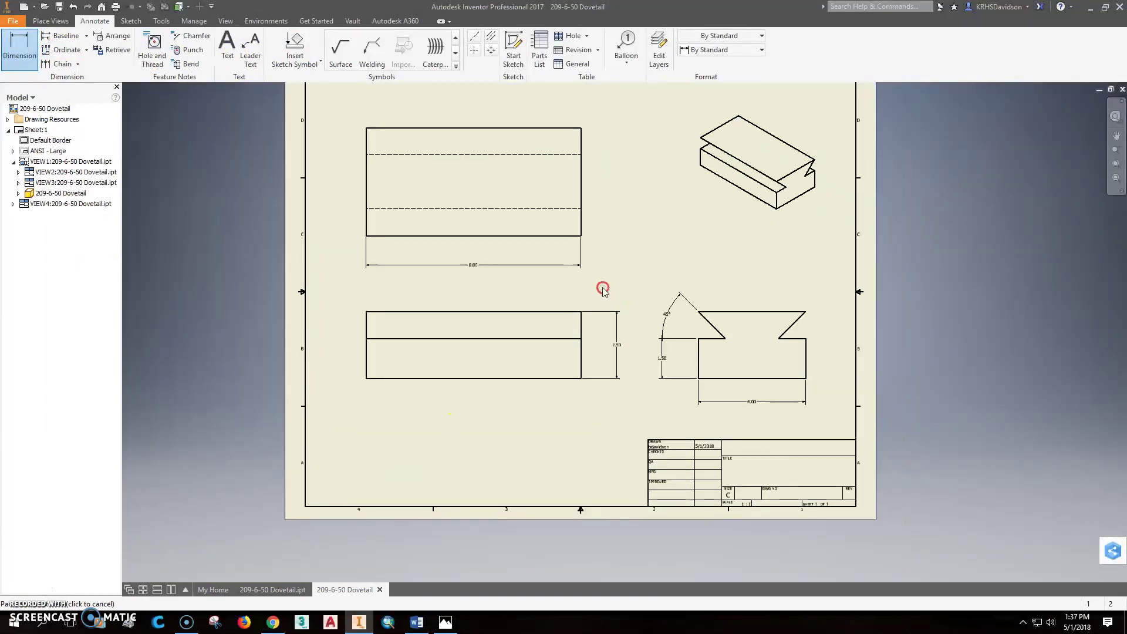
# Enter DOVETAIL SLIDE as the Title on the iProperties Summary tab, then select the Company field.
pyautogui.click(12, 21)
pyautogui.click(48, 286)
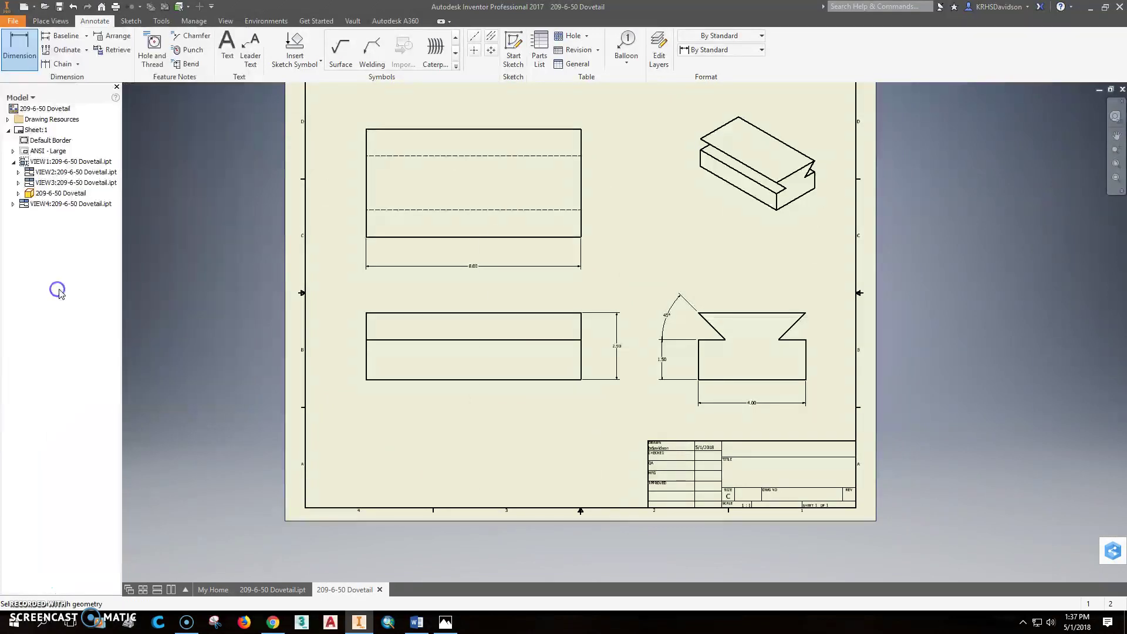
pyautogui.click(265, 141)
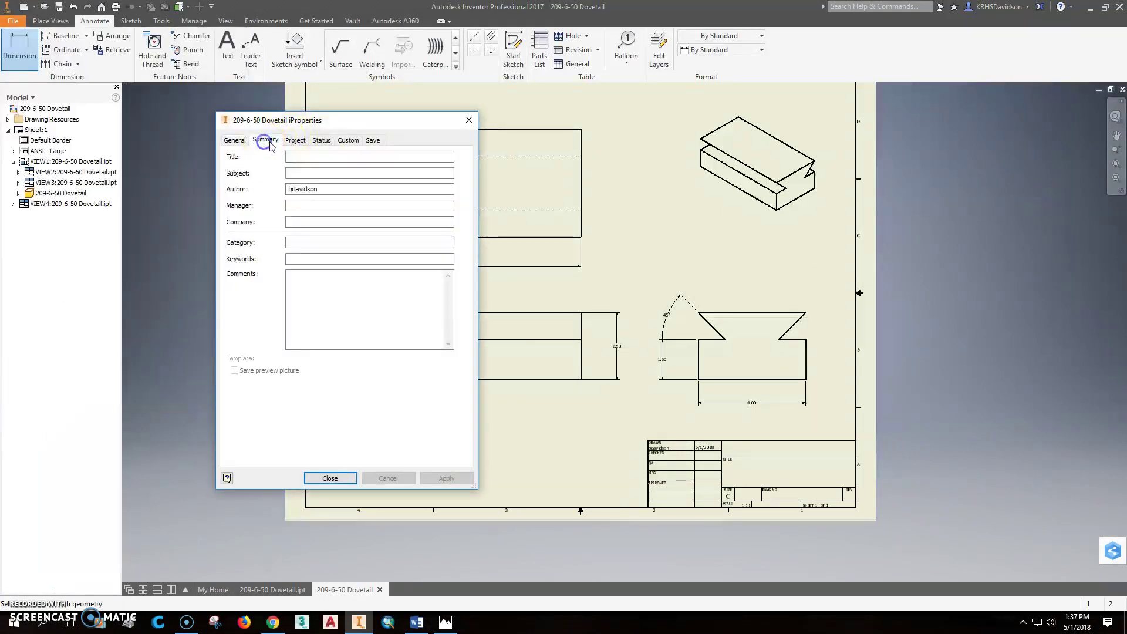
pyautogui.click(315, 157)
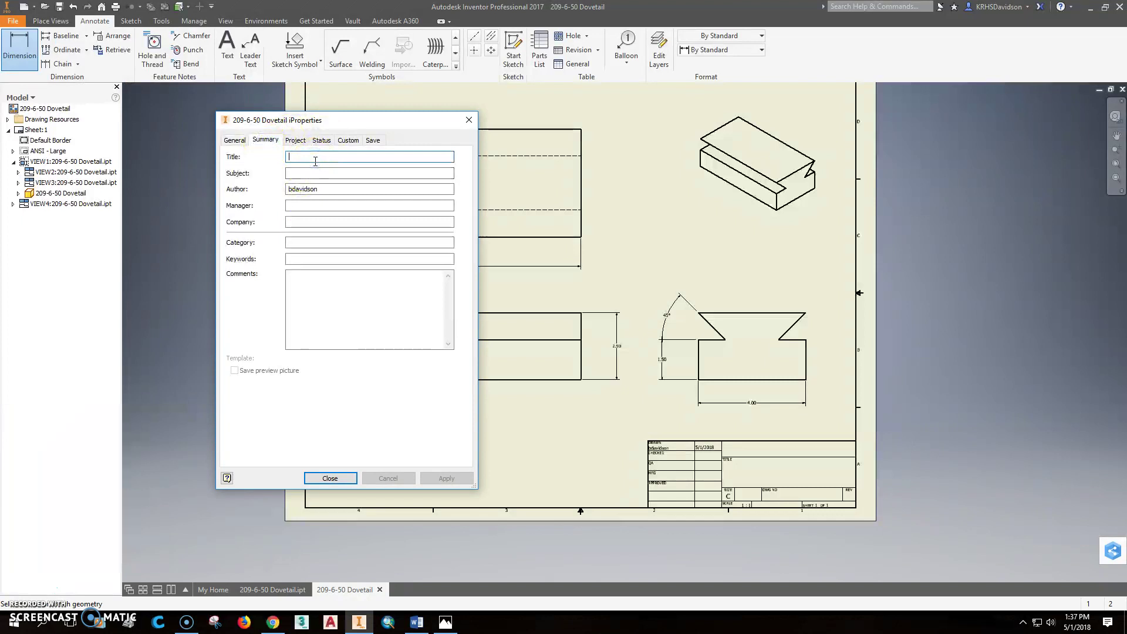
pyautogui.write('dove')
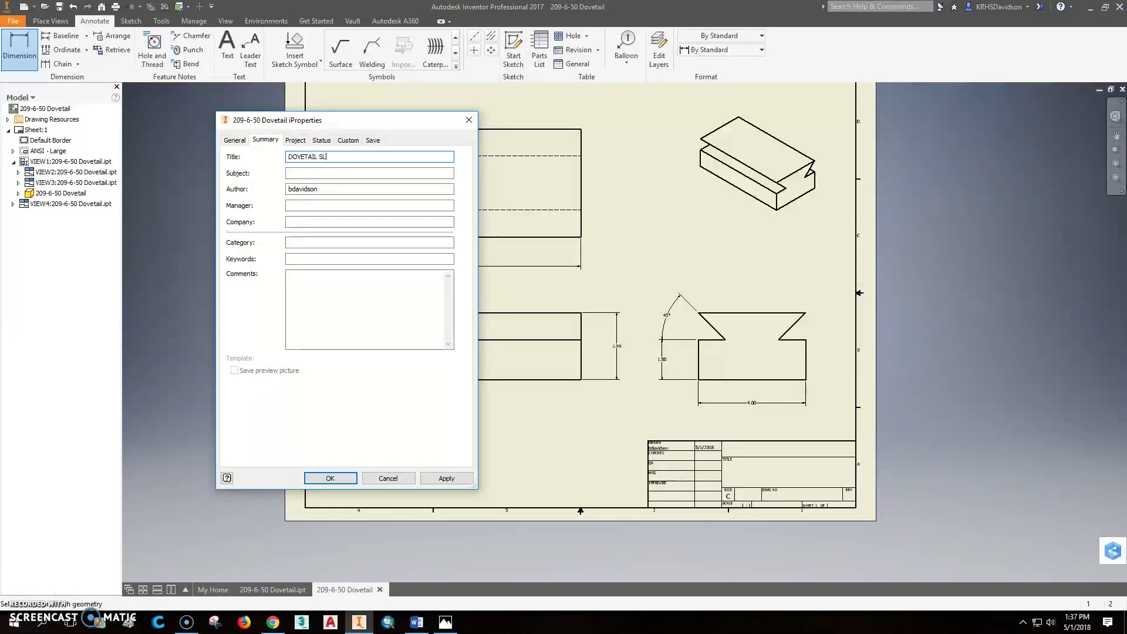
pyautogui.click(307, 223)
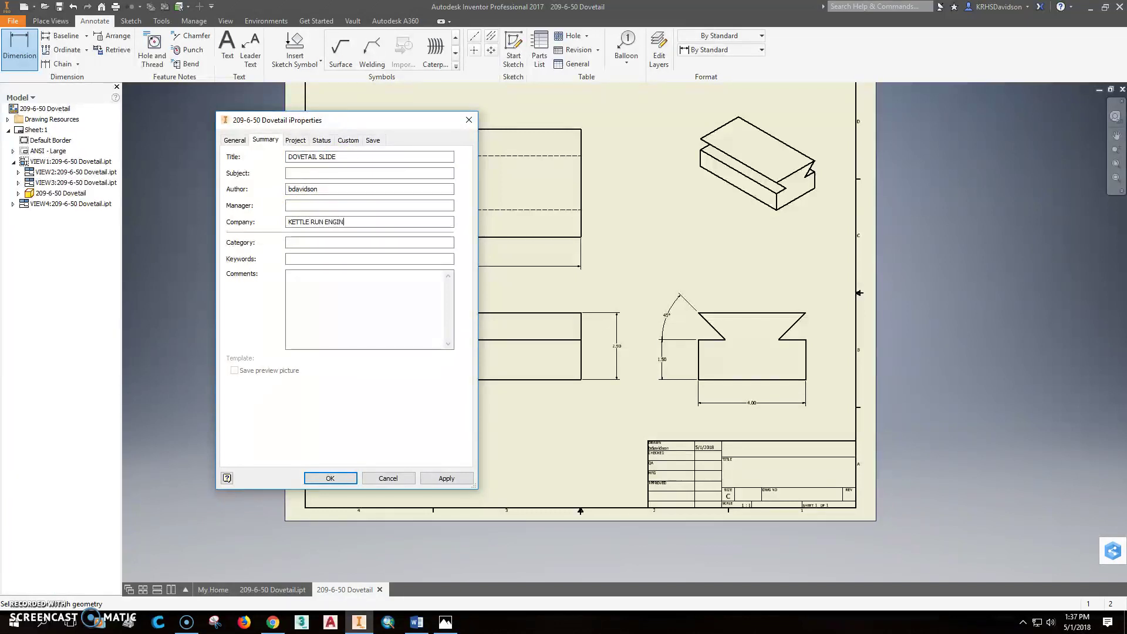
# Set the Project tab Description to DOVETAIL SLIDE and apply the iProperties changes.
pyautogui.click(295, 140)
pyautogui.click(314, 188)
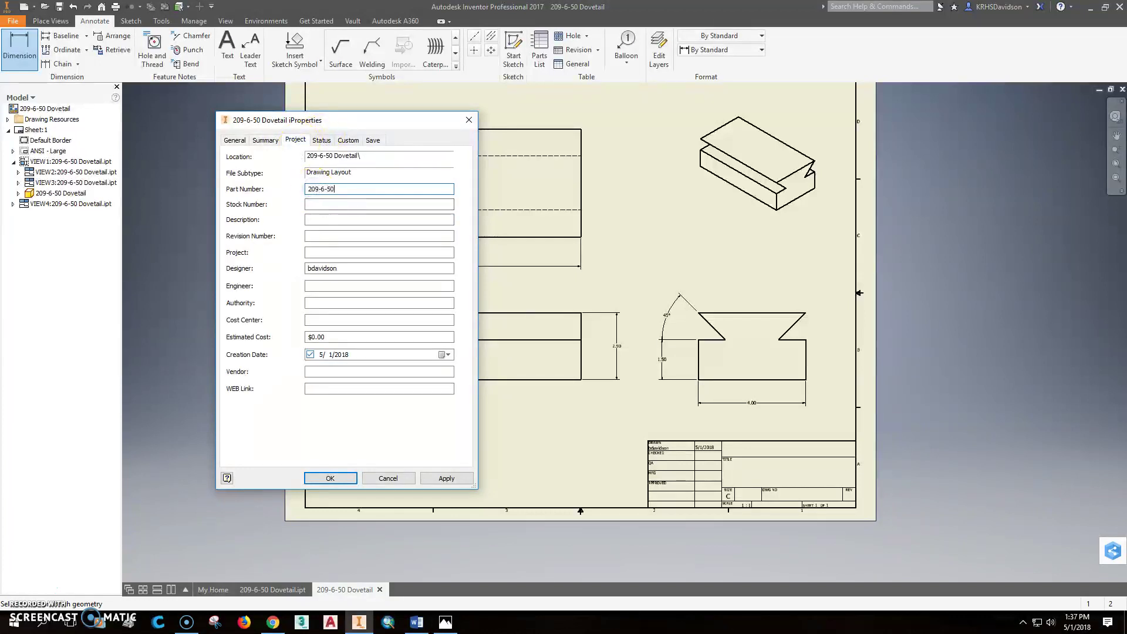
pyautogui.click(316, 219)
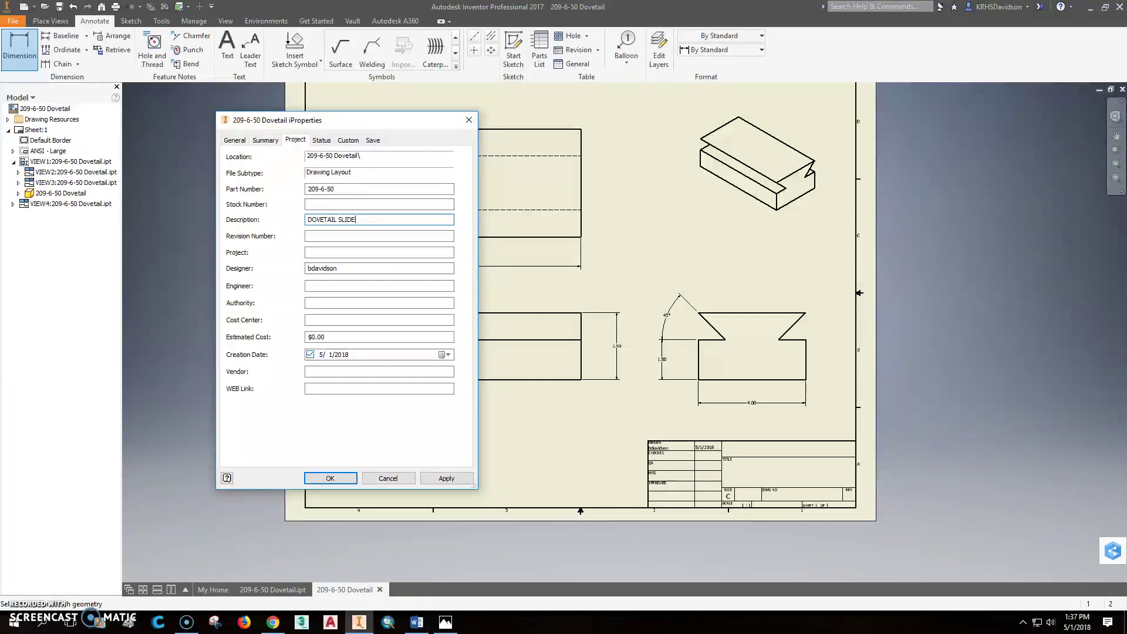
pyautogui.write('DOVETAIL SLIDE')
pyautogui.click(447, 478)
pyautogui.click(344, 477)
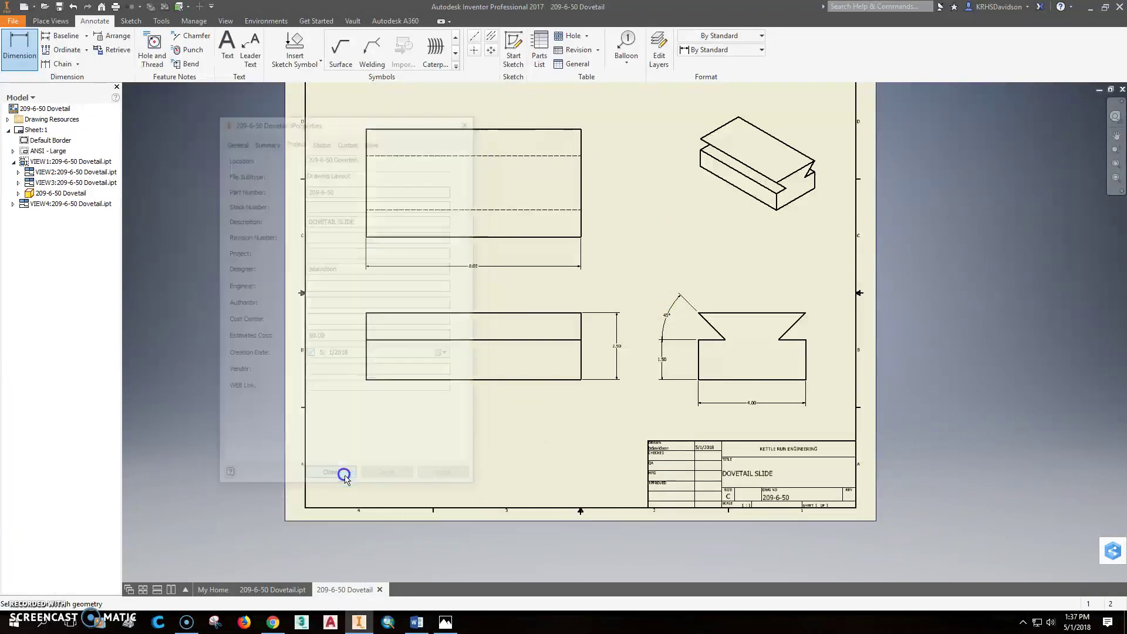
pyautogui.moveTo(728, 460); pyautogui.dragTo(741, 498, button='middle')
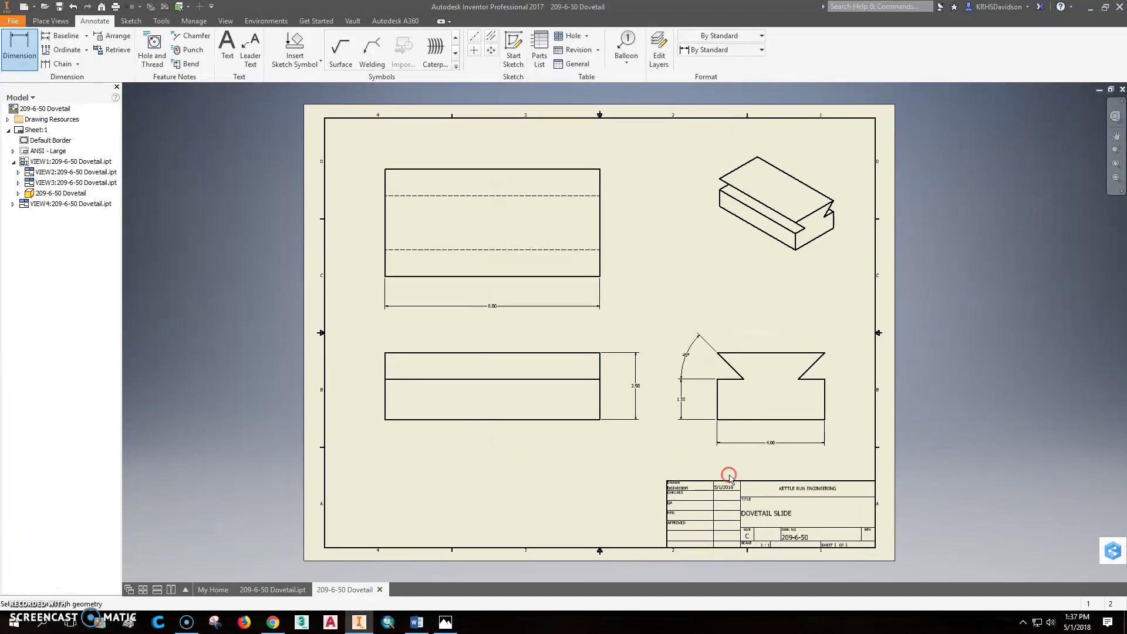
# Save the drawing to the Workspace as 209-6-50 Dovetail.idw, replacing the existing file.
pyautogui.click(73, 7)
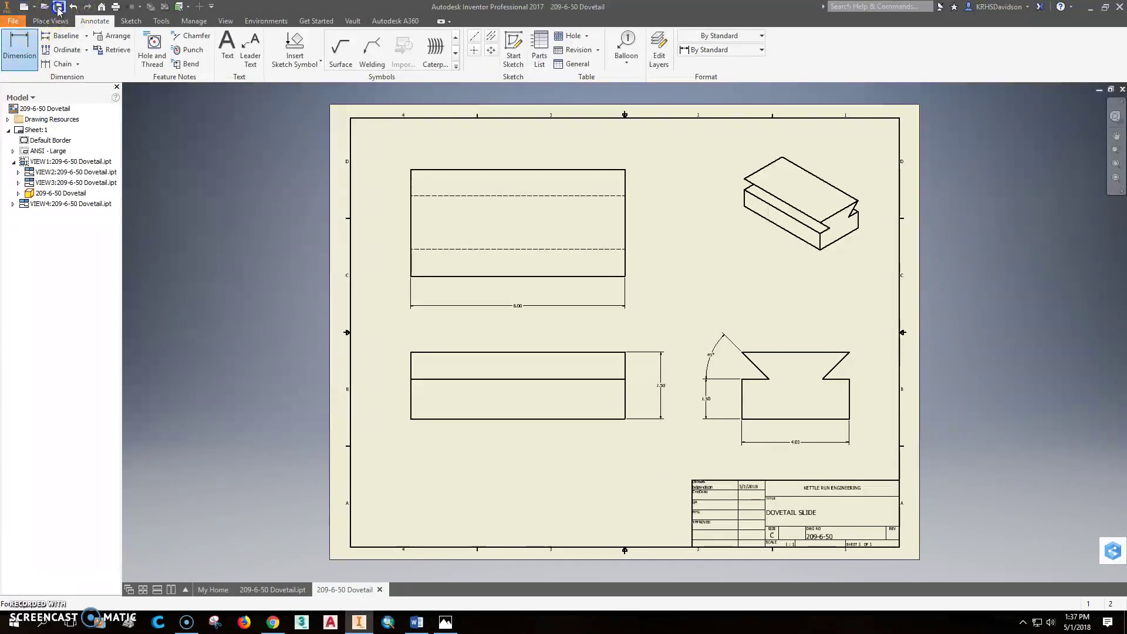
pyautogui.click(448, 396)
pyautogui.click(746, 530)
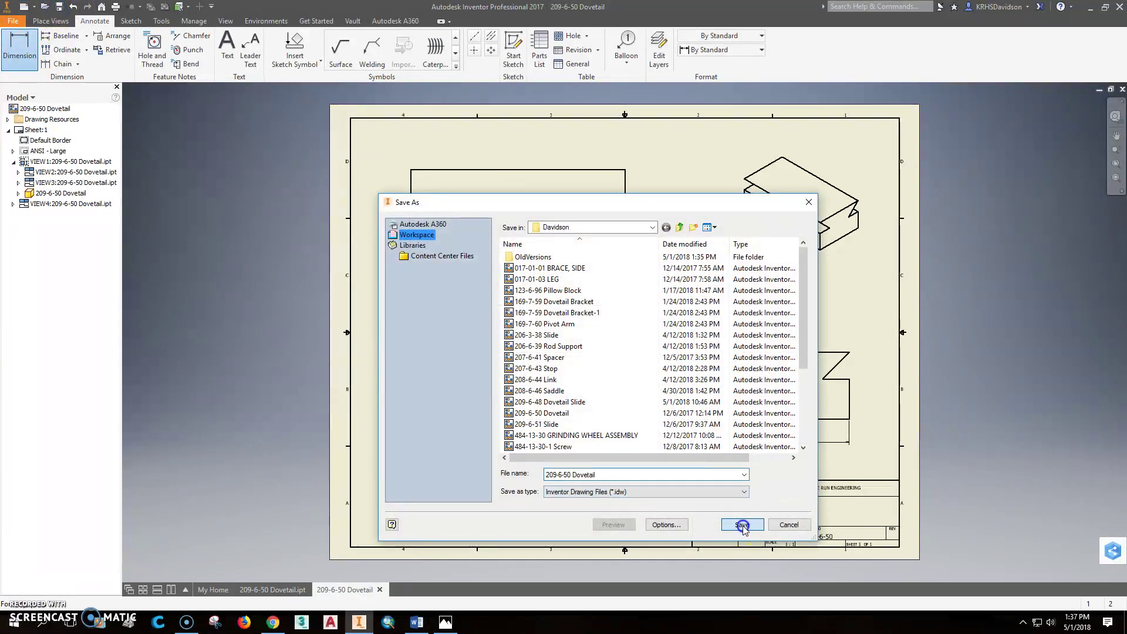
pyautogui.click(590, 312)
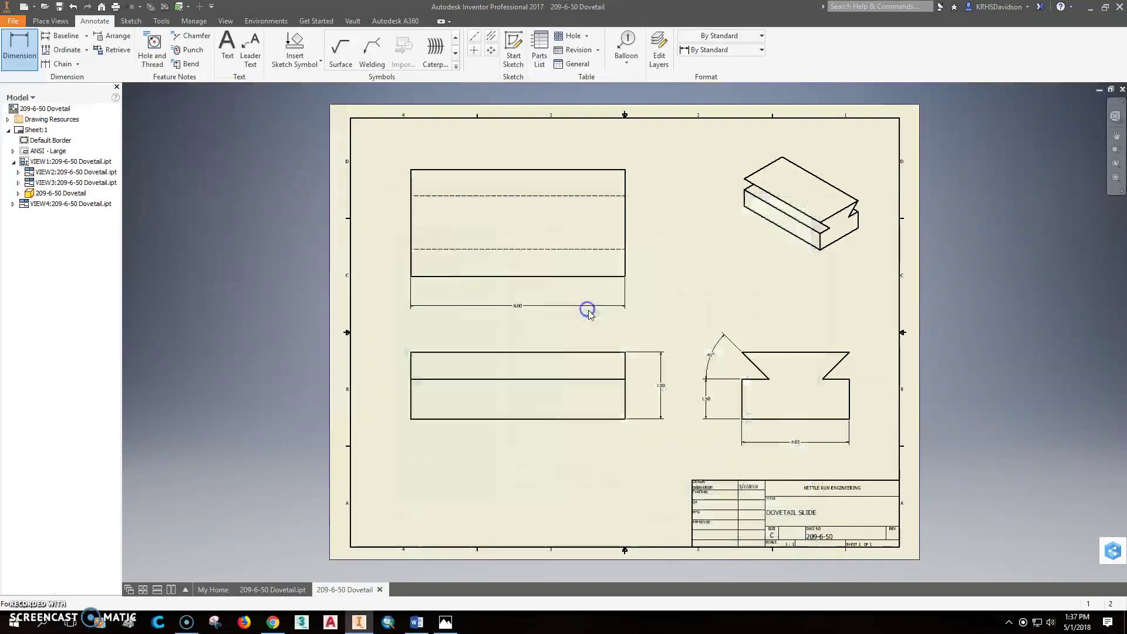
# Export the drawing to 209-6-50 Dovetail.pdf.
pyautogui.click(13, 22)
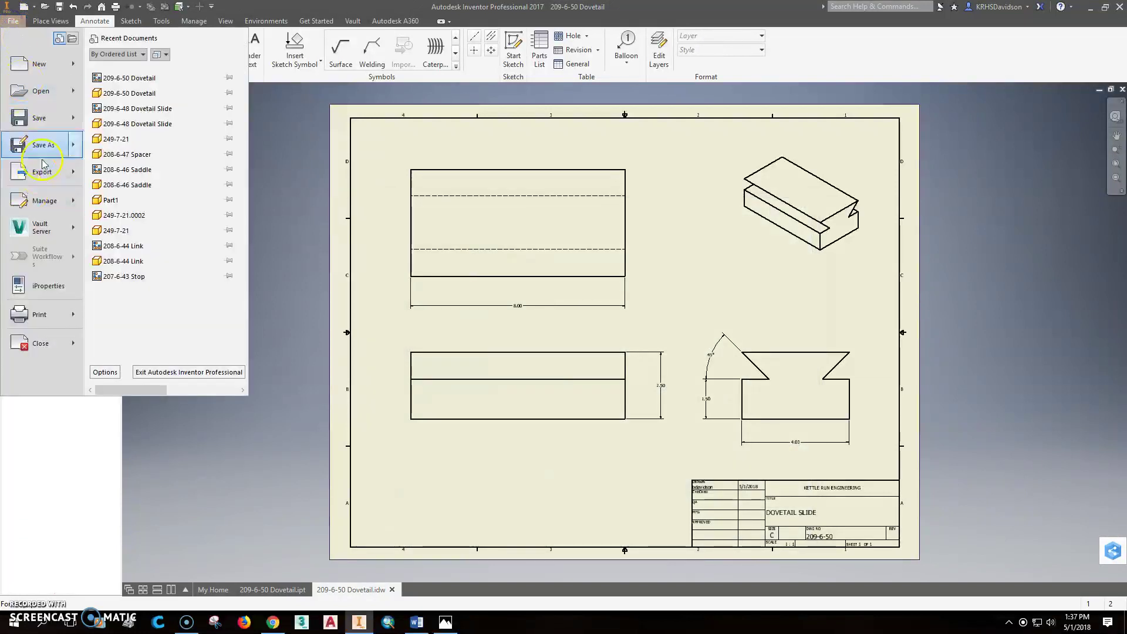
pyautogui.click(57, 170)
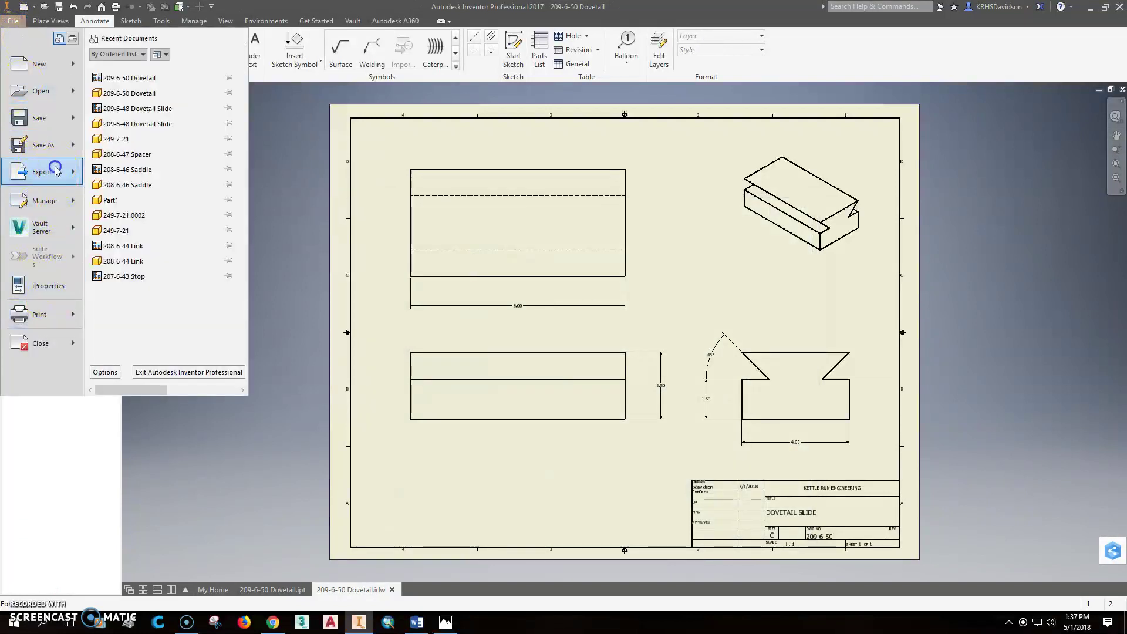
pyautogui.click(177, 142)
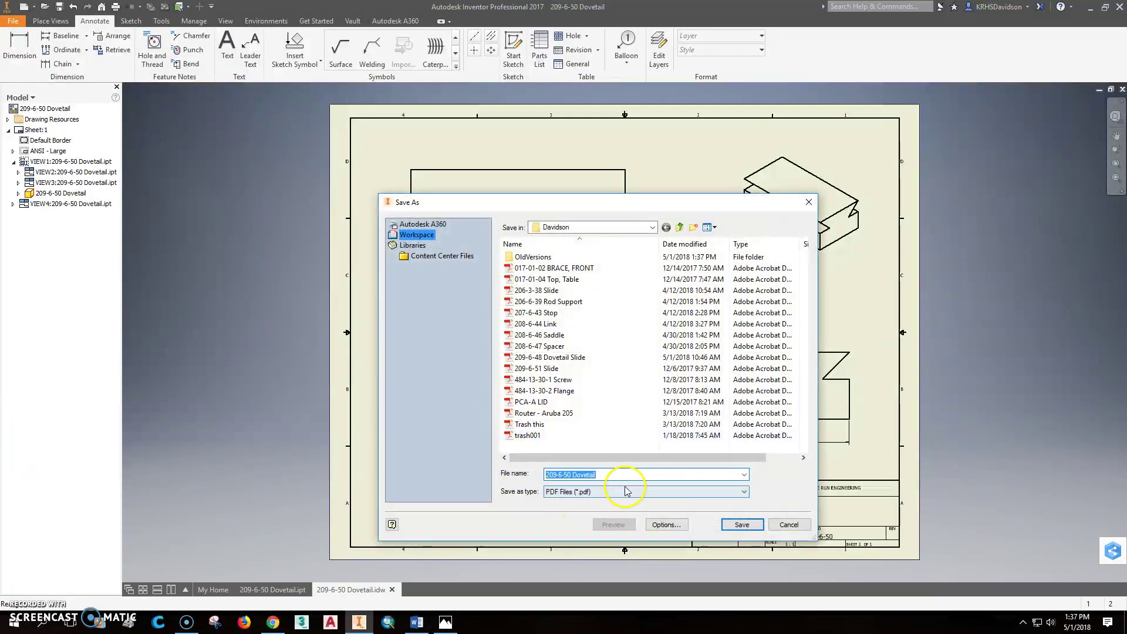
pyautogui.click(741, 524)
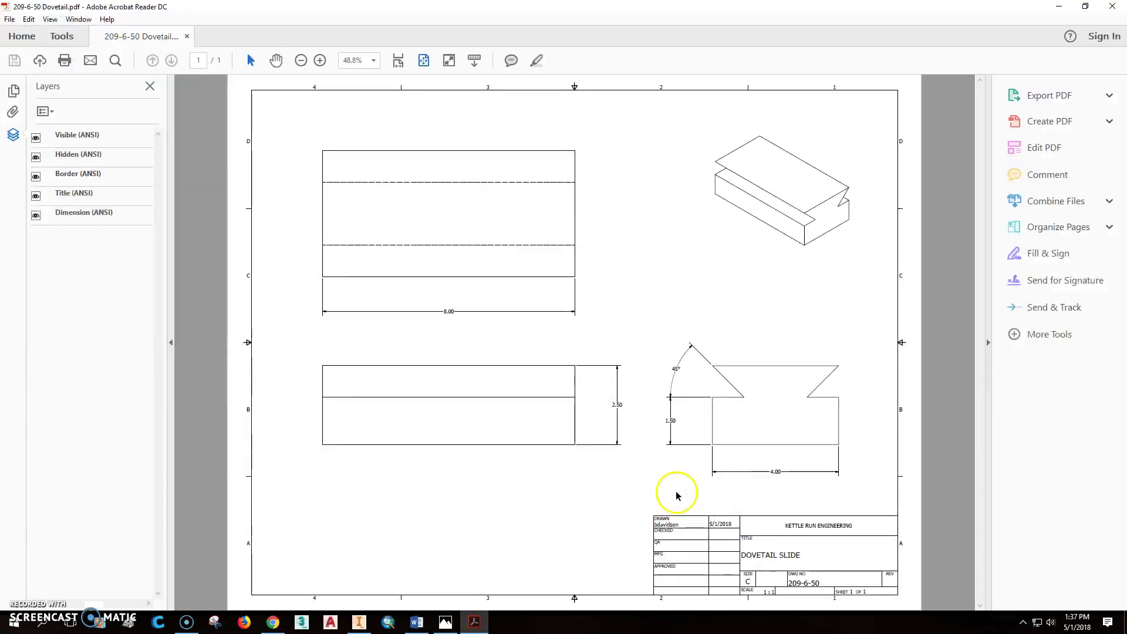